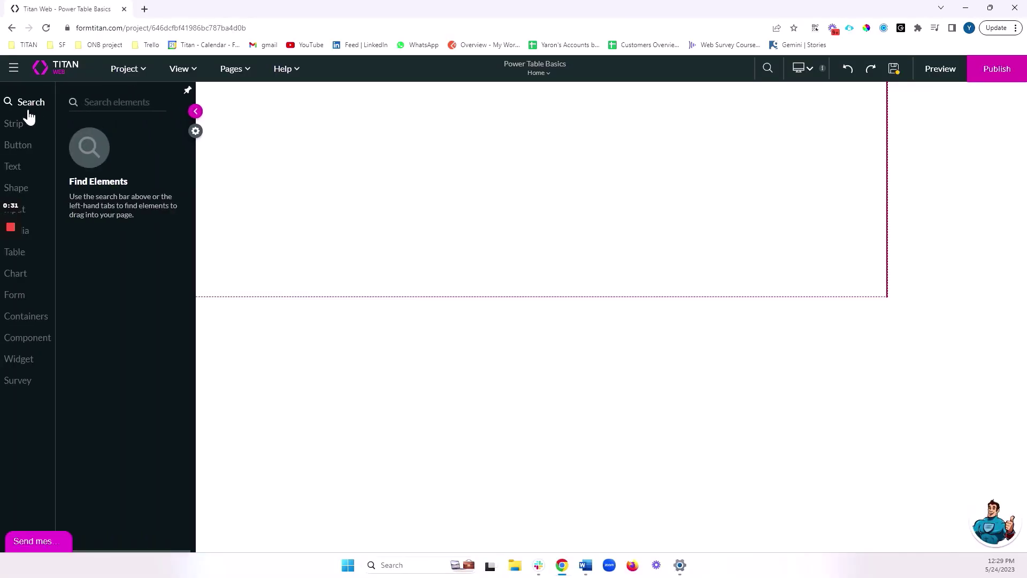
# Find the Power Table element by searching 'power' and place it on the page.
pyautogui.click(143, 102)
pyautogui.write('power')
pyautogui.moveTo(143, 160); pyautogui.dragTo(512, 187)
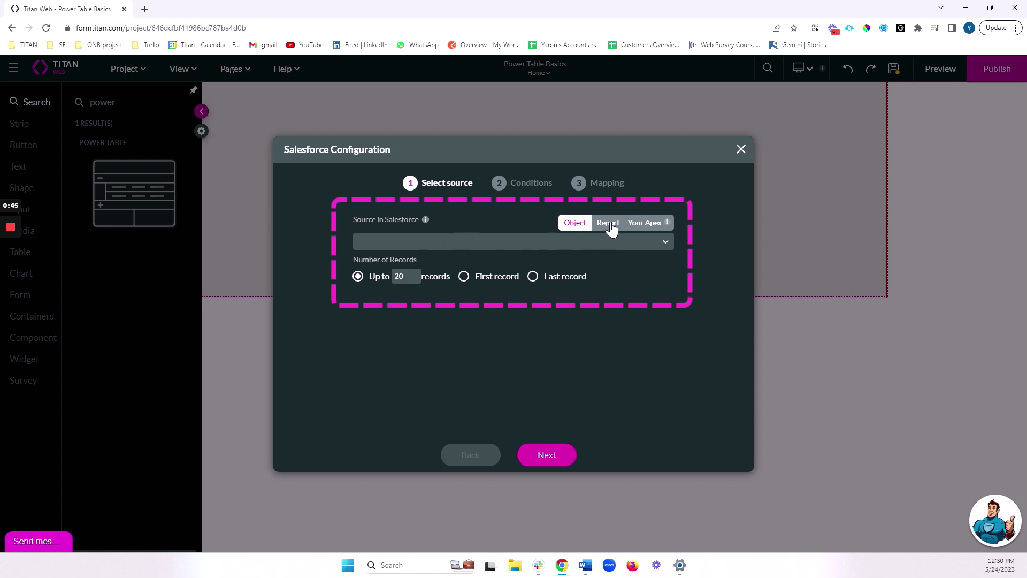
# Set the table's Salesforce source to the Account object, keeping the 20-record limit.
pyautogui.click(496, 243)
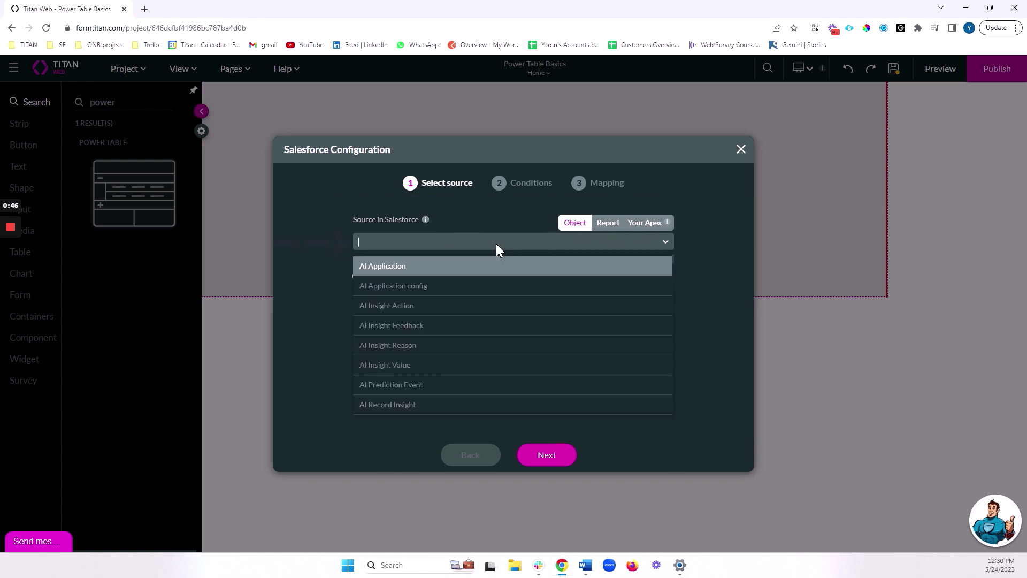
pyautogui.write('acc')
pyautogui.click(407, 286)
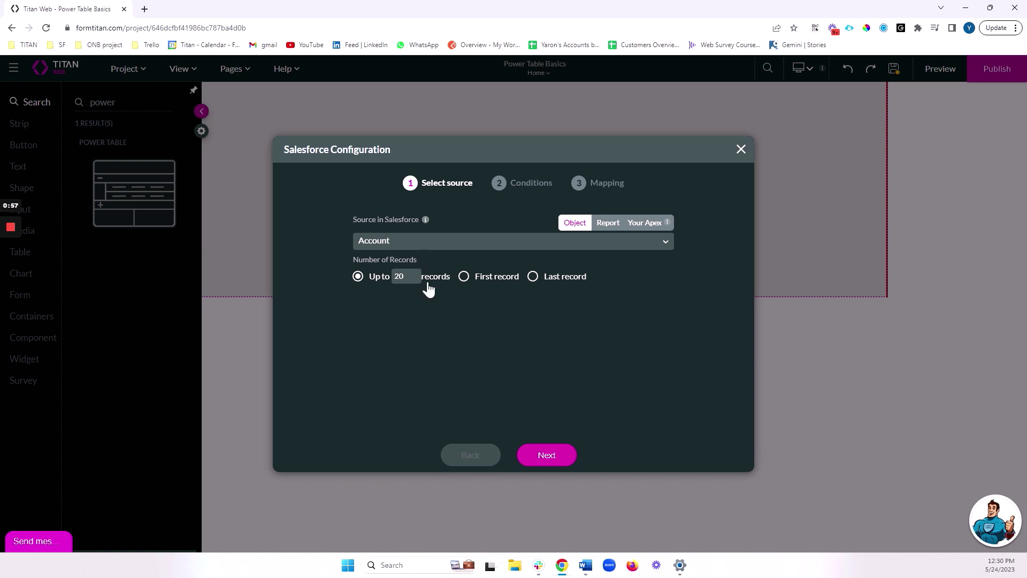
pyautogui.doubleClick(398, 276)
# Add a condition where SLA equals Gold.
pyautogui.click(562, 455)
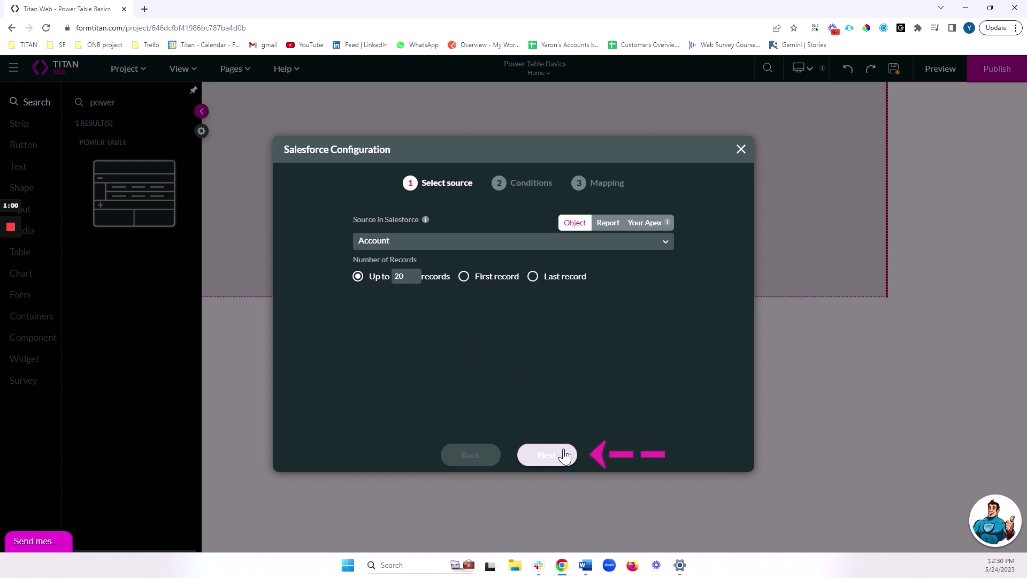
pyautogui.click(403, 246)
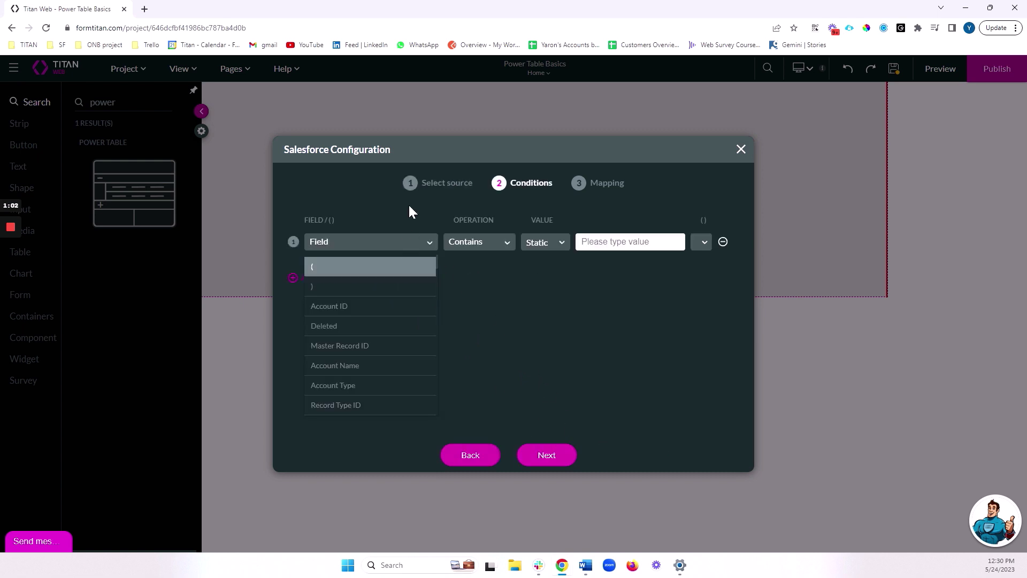
pyautogui.write('sla')
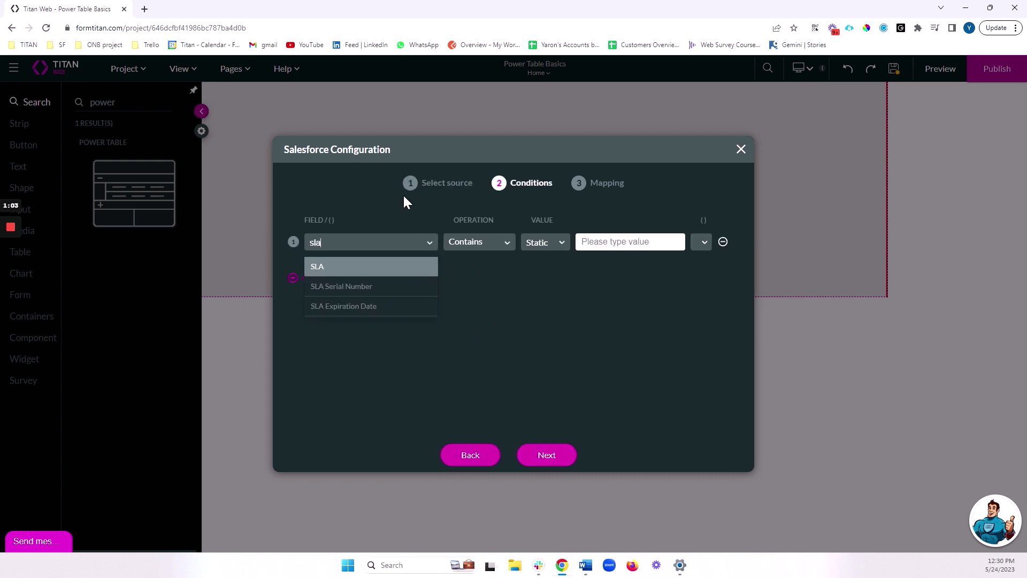
pyautogui.click(359, 266)
pyautogui.click(477, 244)
pyautogui.click(462, 284)
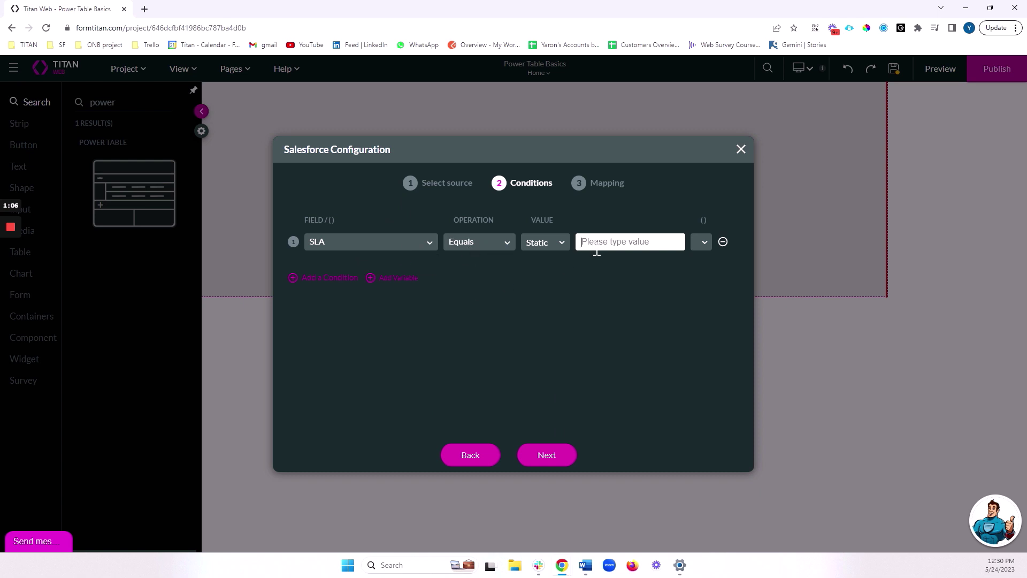
pyautogui.click(623, 246)
pyautogui.write('Gold')
# Add a second condition, review the AND/OR, parenthesis and value-source options, then delete it.
pyautogui.click(336, 279)
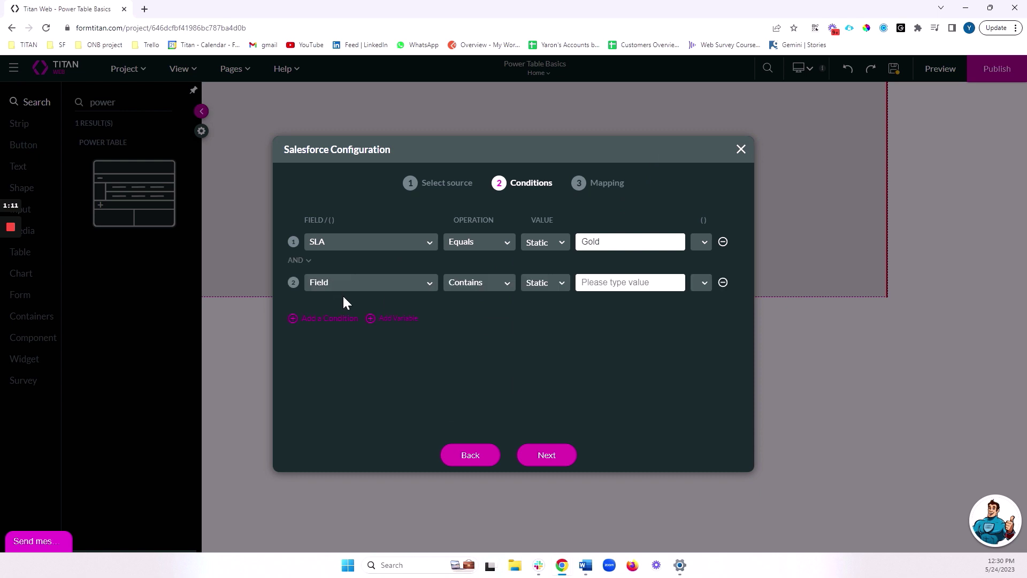
pyautogui.click(303, 261)
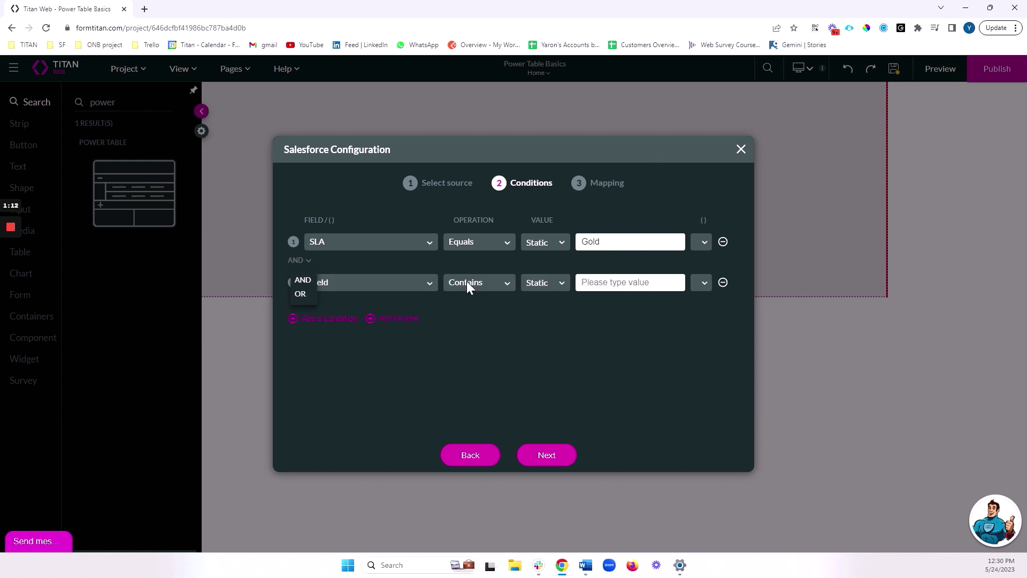
pyautogui.click(698, 246)
pyautogui.click(699, 246)
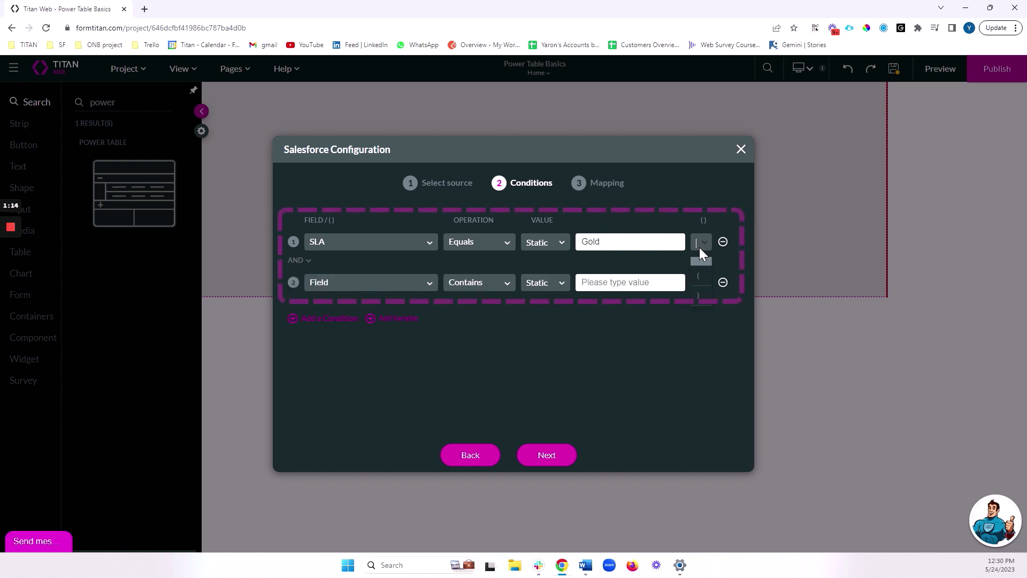
pyautogui.click(590, 324)
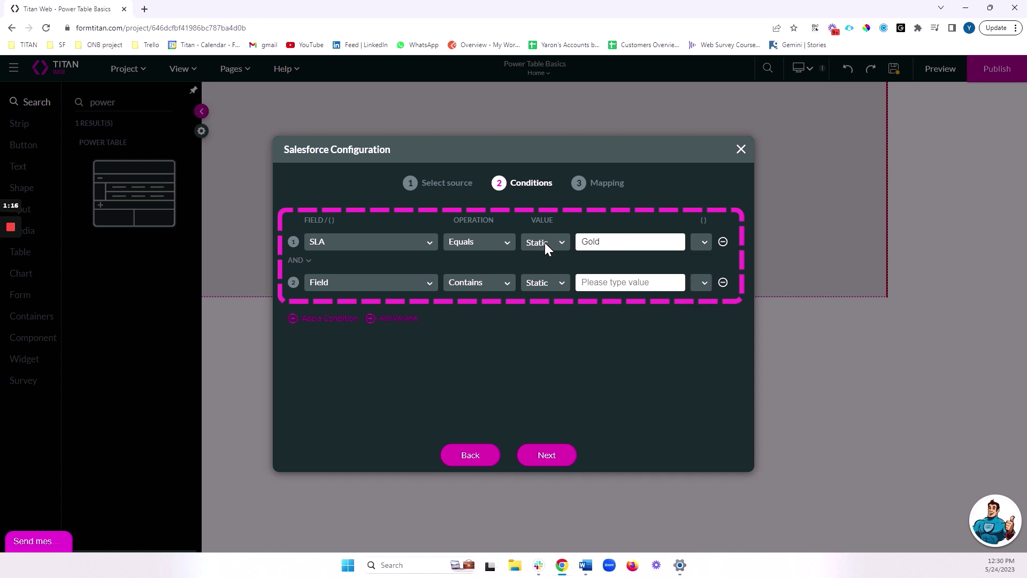
pyautogui.click(545, 242)
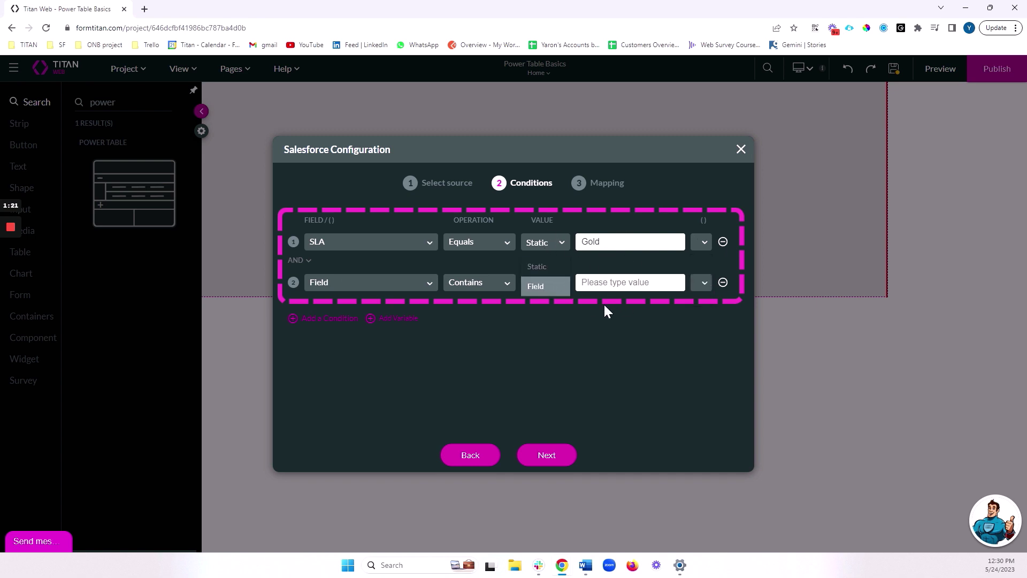
pyautogui.click(652, 321)
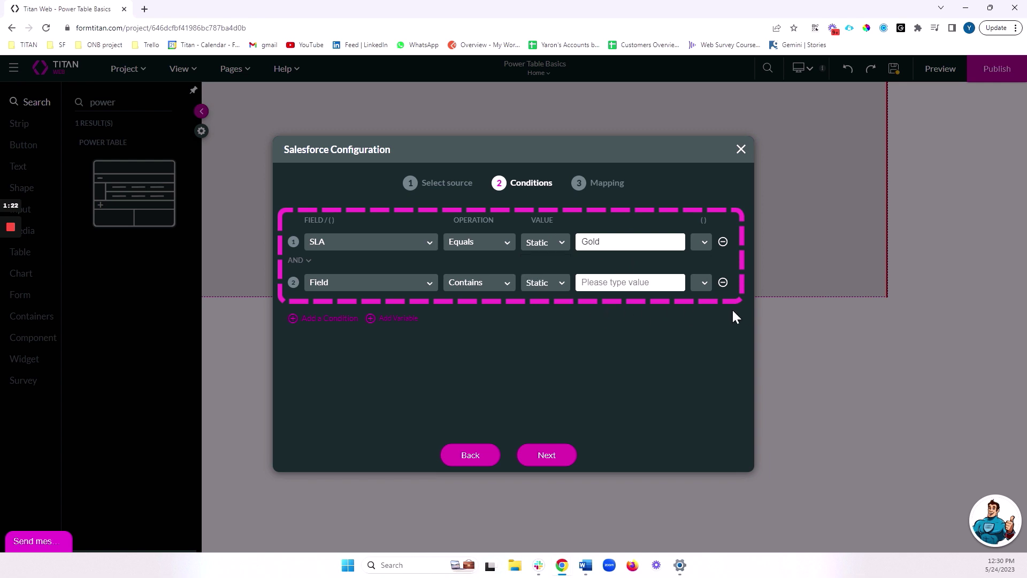
pyautogui.click(723, 284)
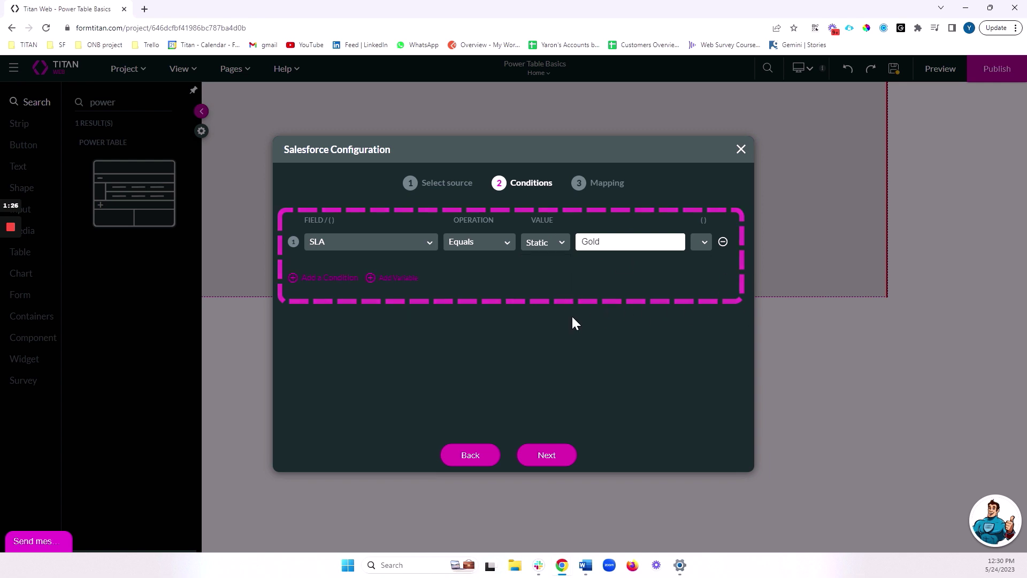
# Move on to column mapping and add three empty table columns.
pyautogui.click(548, 463)
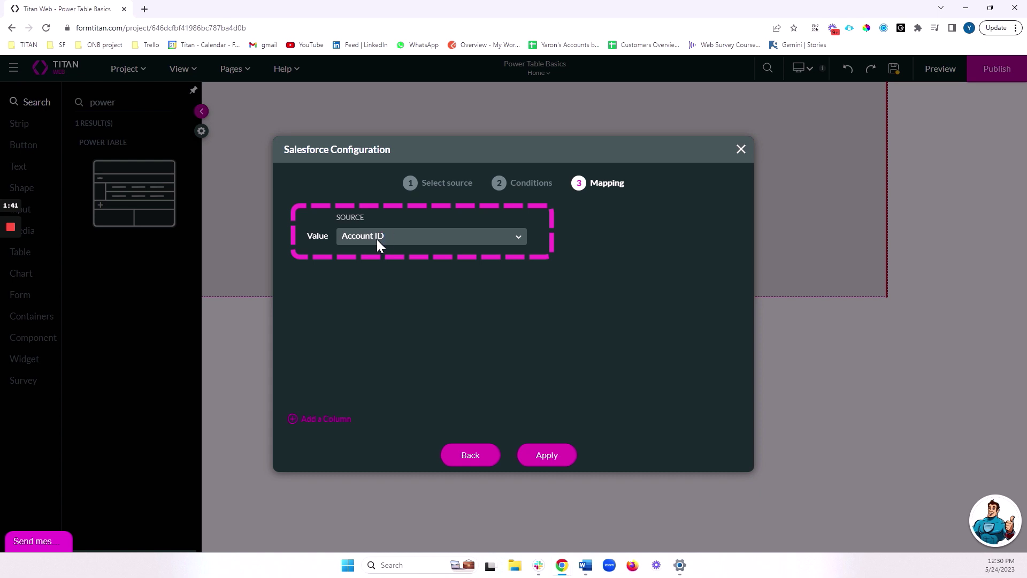
pyautogui.click(339, 419)
pyautogui.click(340, 420)
pyautogui.click(341, 419)
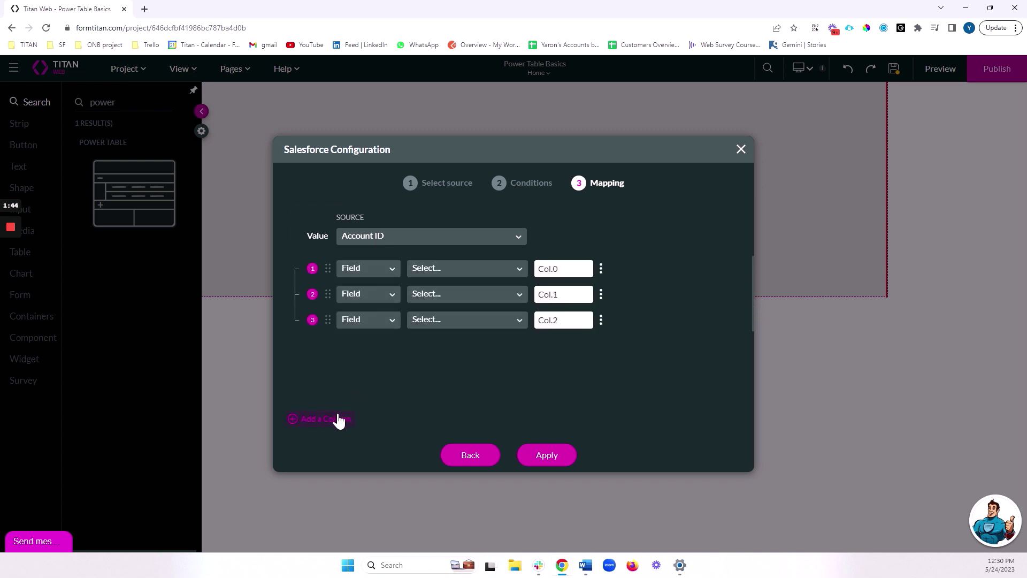
# Map the three columns to Account Name, SLA and Created Date.
pyautogui.click(416, 271)
pyautogui.write('accou')
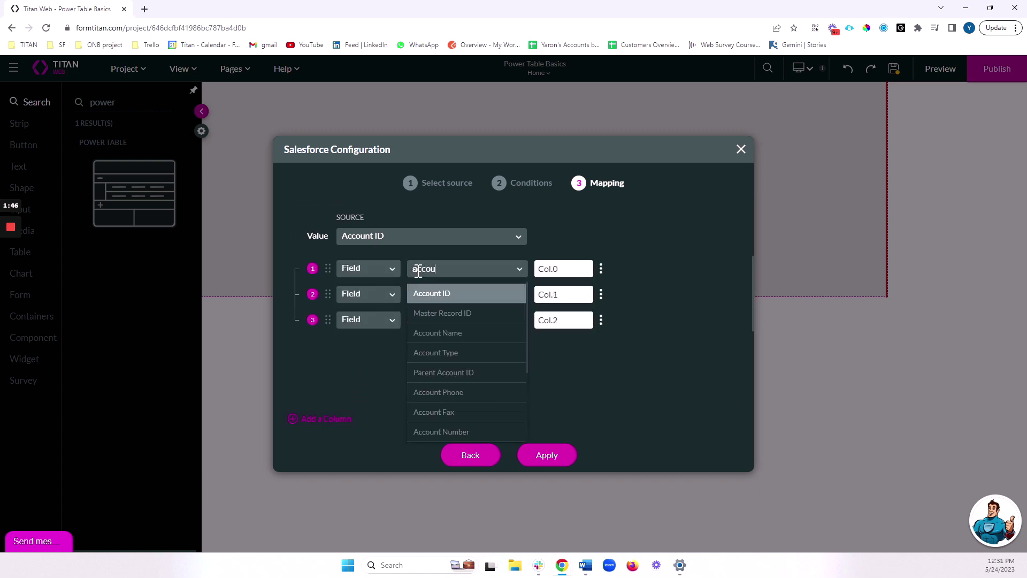
pyautogui.click(448, 333)
pyautogui.click(445, 294)
pyautogui.write('sla')
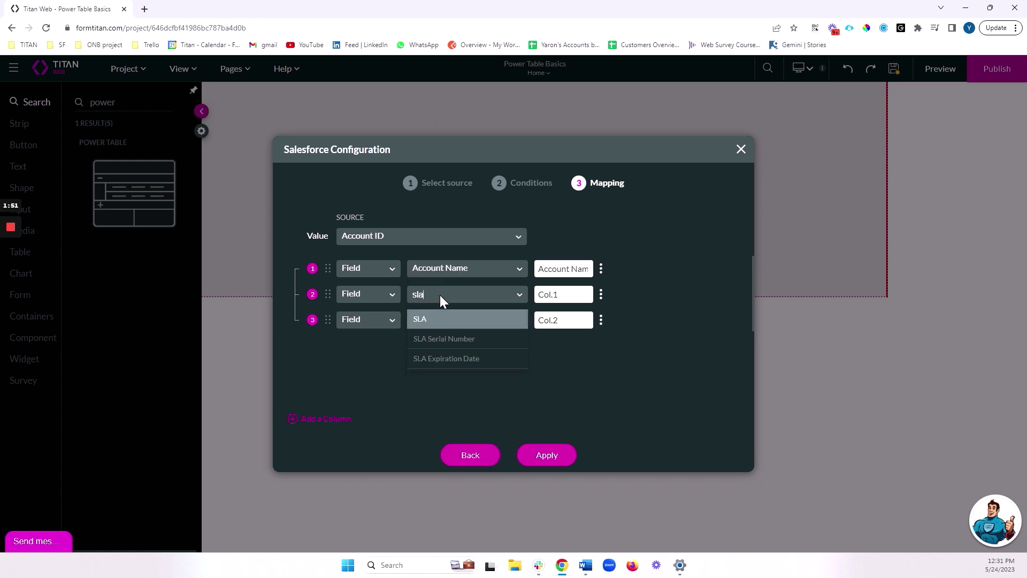
pyautogui.click(426, 321)
pyautogui.click(445, 317)
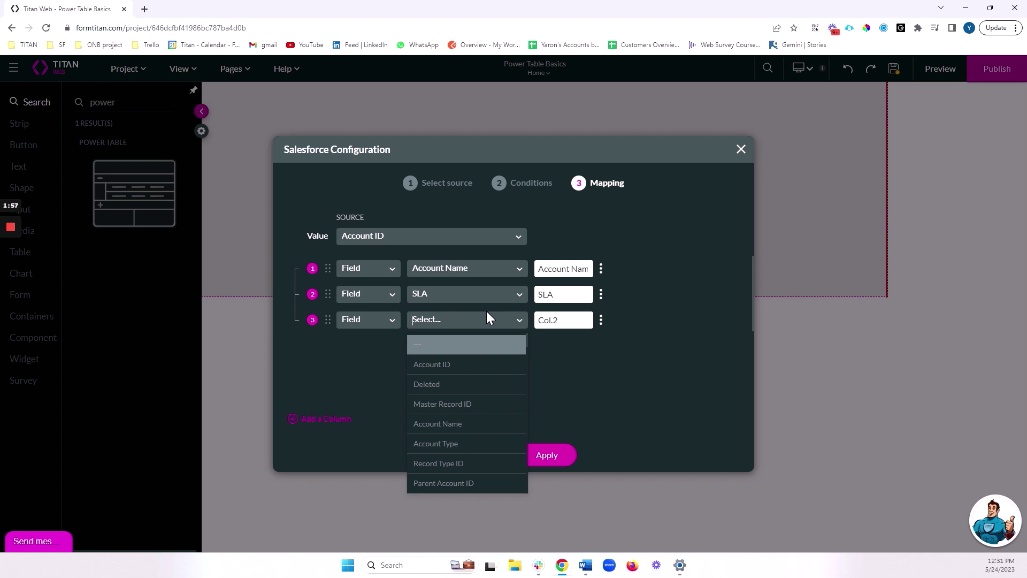
pyautogui.write('crea')
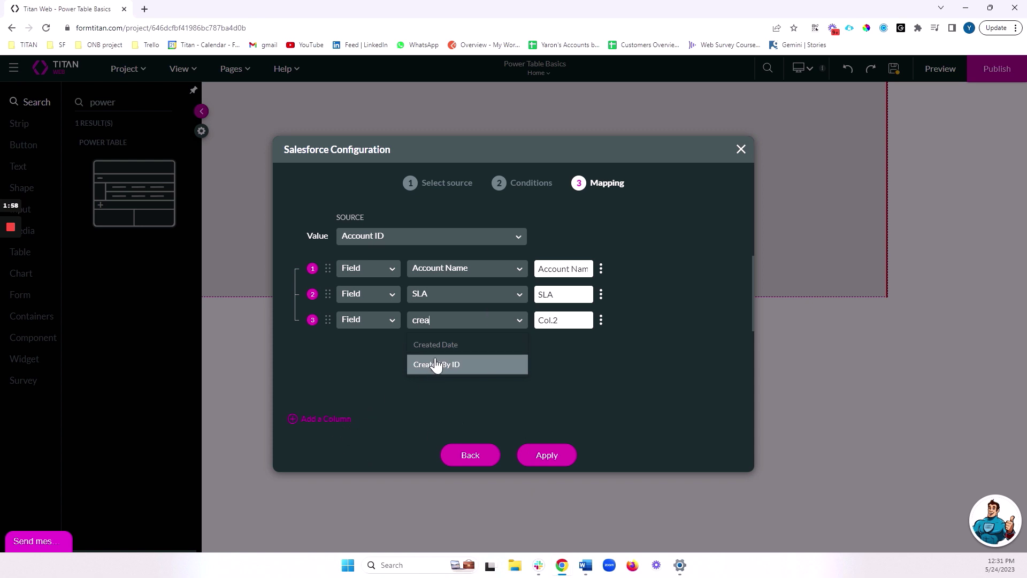
pyautogui.click(439, 345)
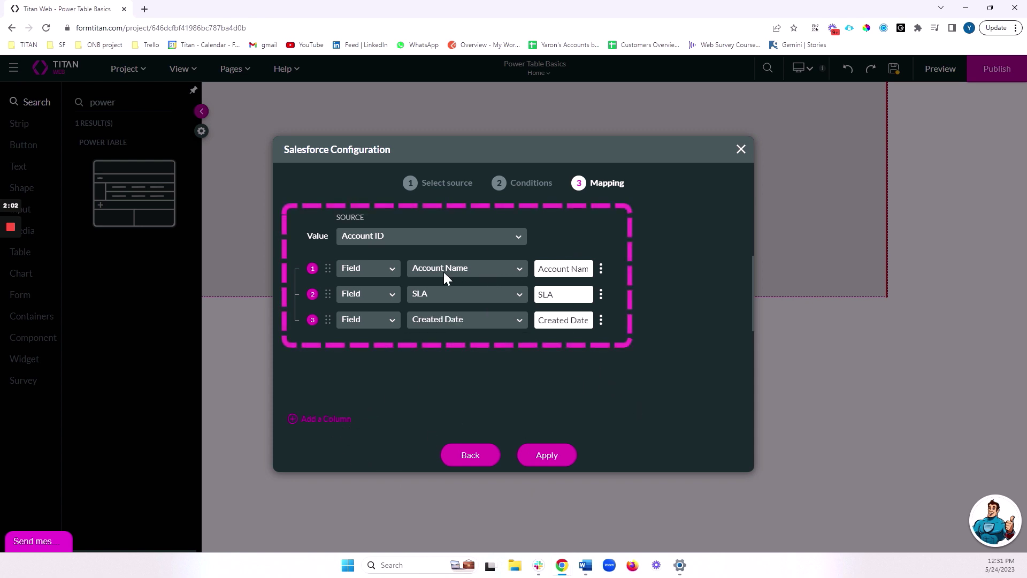
# Rename the Account Name column header to 'Company Name'.
pyautogui.click(563, 269)
pyautogui.write('Company')
pyautogui.write(' Name')
pyautogui.click(636, 276)
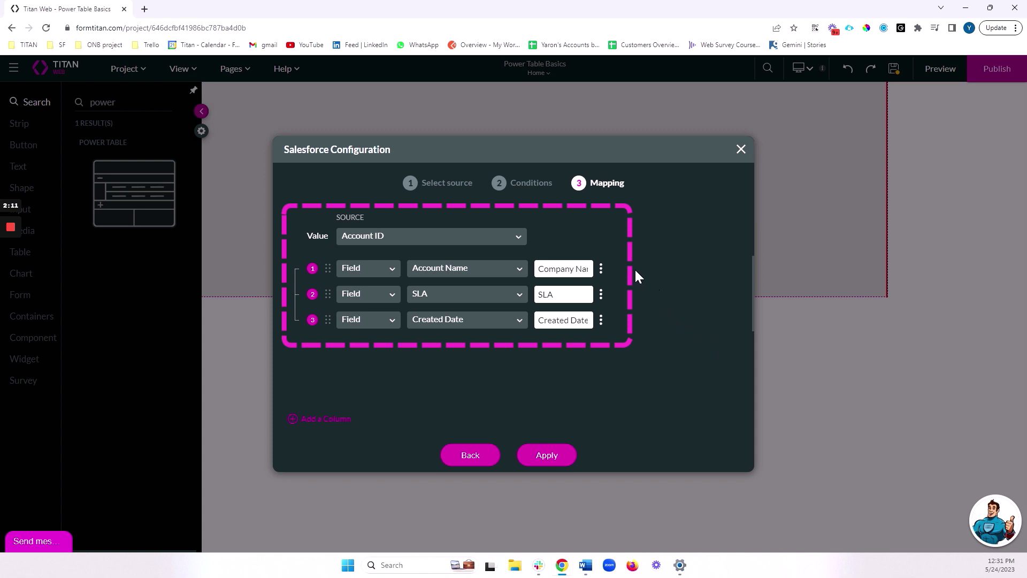
# Turn on Allow Edit for the Company Name column.
pyautogui.click(601, 269)
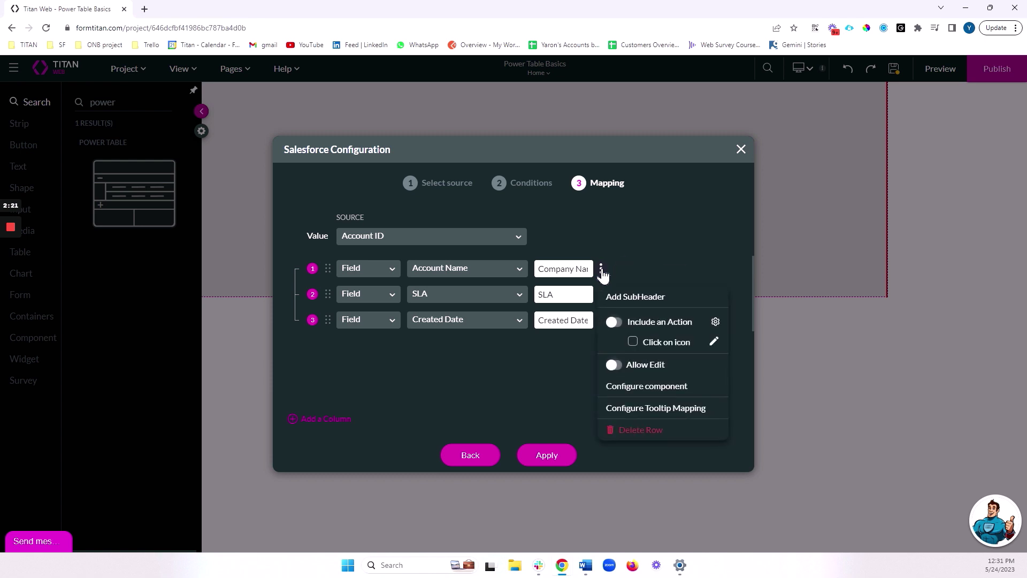
pyautogui.click(617, 368)
pyautogui.click(558, 378)
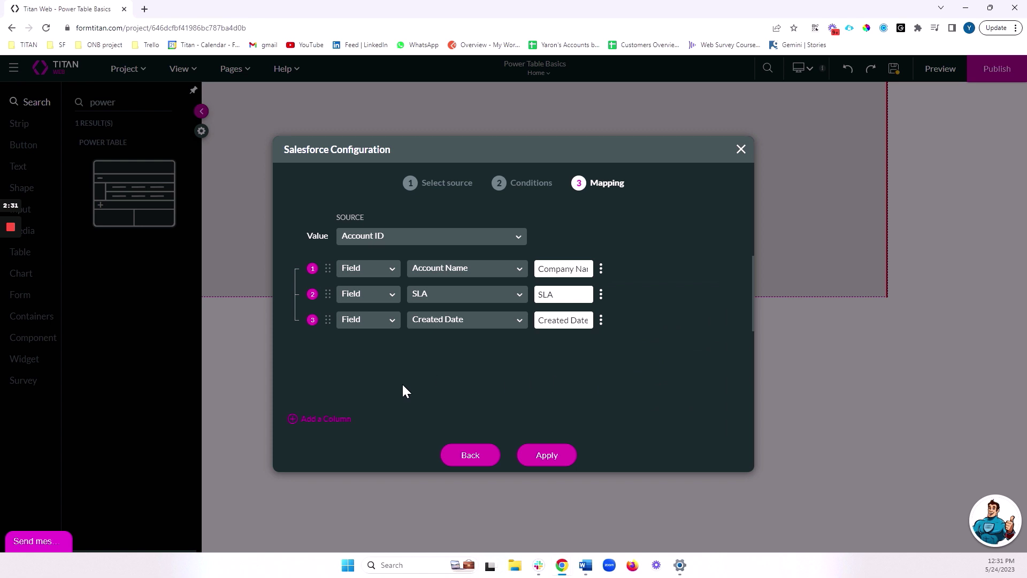
# Add a static text column showing 'Contact' and titled Contact.
pyautogui.click(321, 424)
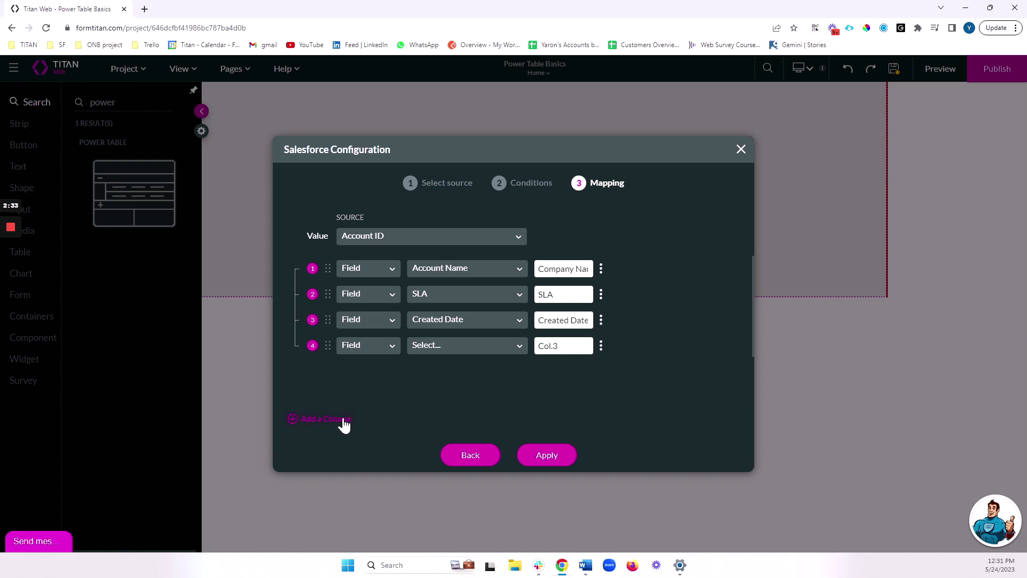
pyautogui.click(373, 347)
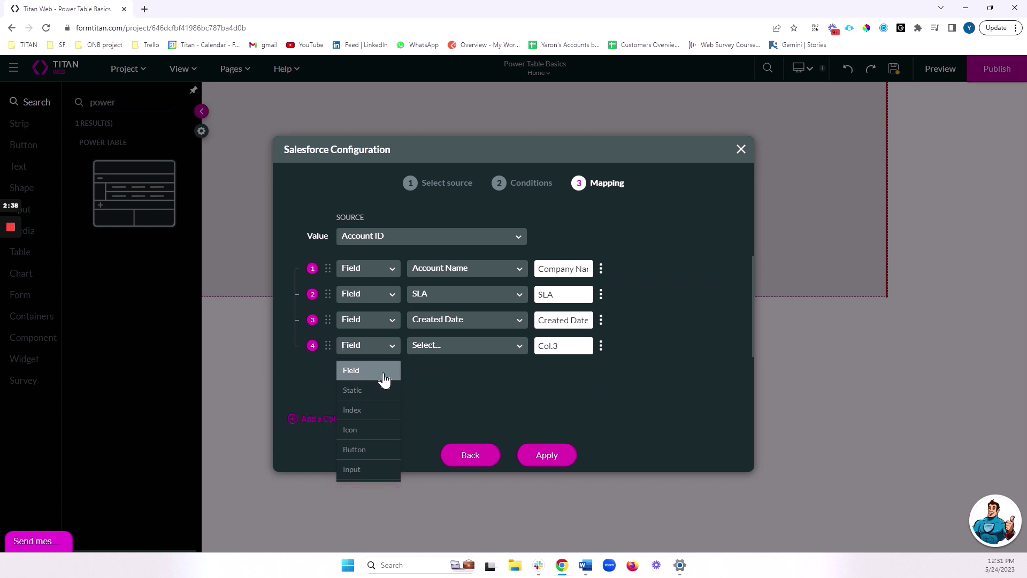
pyautogui.click(358, 392)
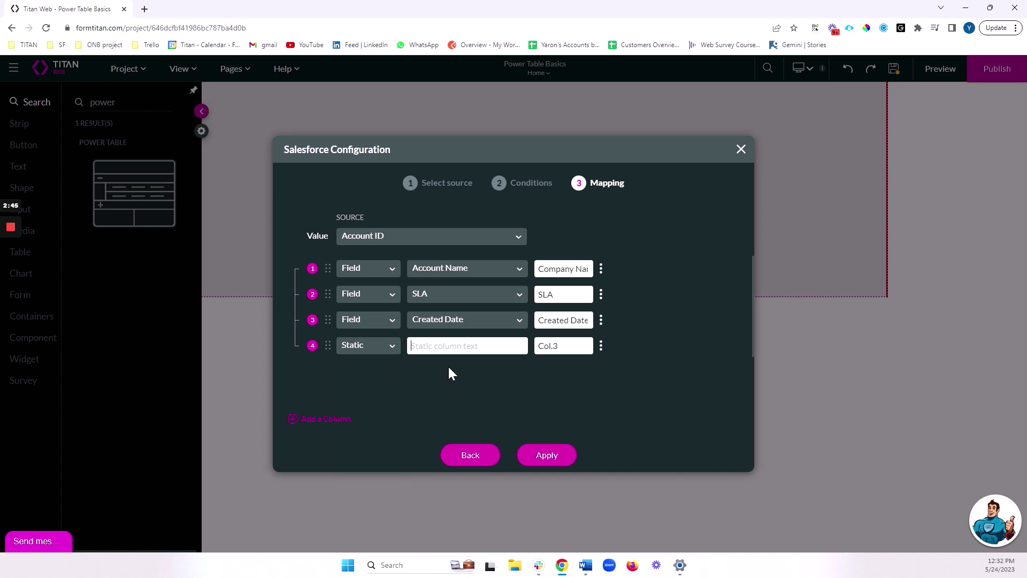
pyautogui.write('Contact')
pyautogui.doubleClick(439, 347)
pyautogui.hotkey('ctrl', 'c')
pyautogui.doubleClick(545, 347)
pyautogui.hotkey('ctrl', 'a')
pyautogui.hotkey('ctrl', 'v')
# Add an Index column titled 'Index' and move it to the top of the mapping.
pyautogui.click(322, 419)
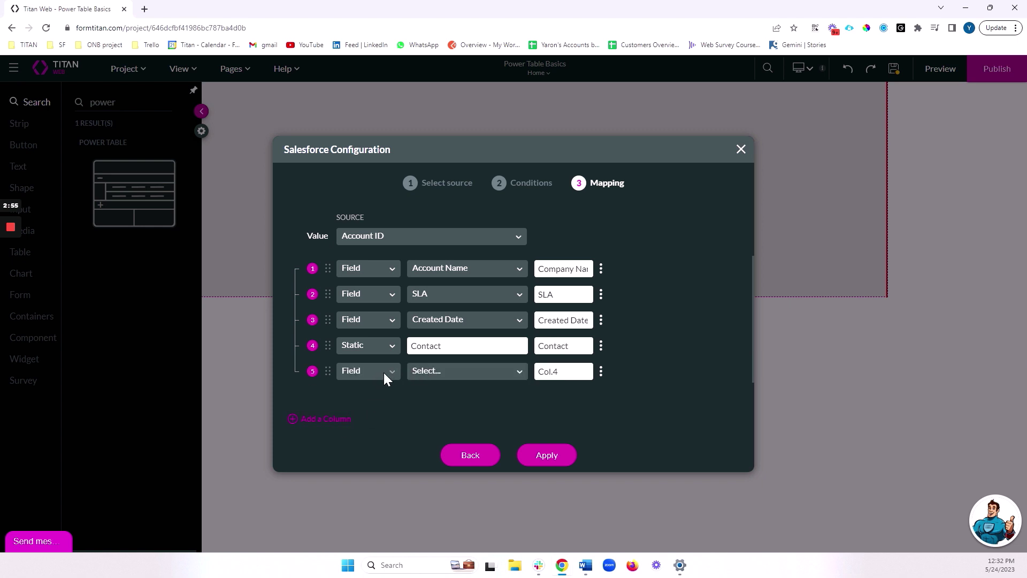
pyautogui.click(383, 372)
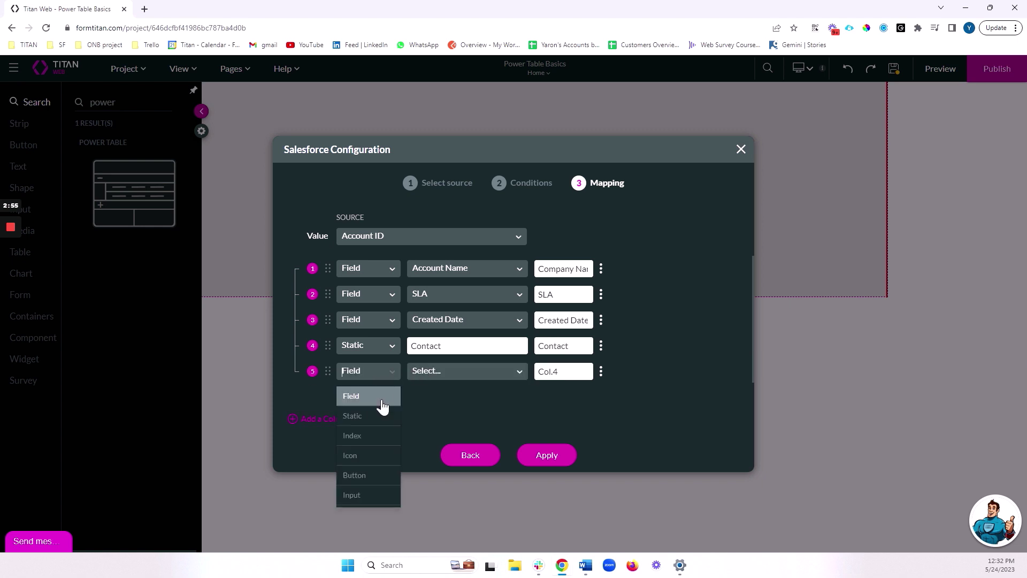
pyautogui.click(364, 436)
pyautogui.moveTo(565, 378); pyautogui.dragTo(537, 375)
pyautogui.write('Index')
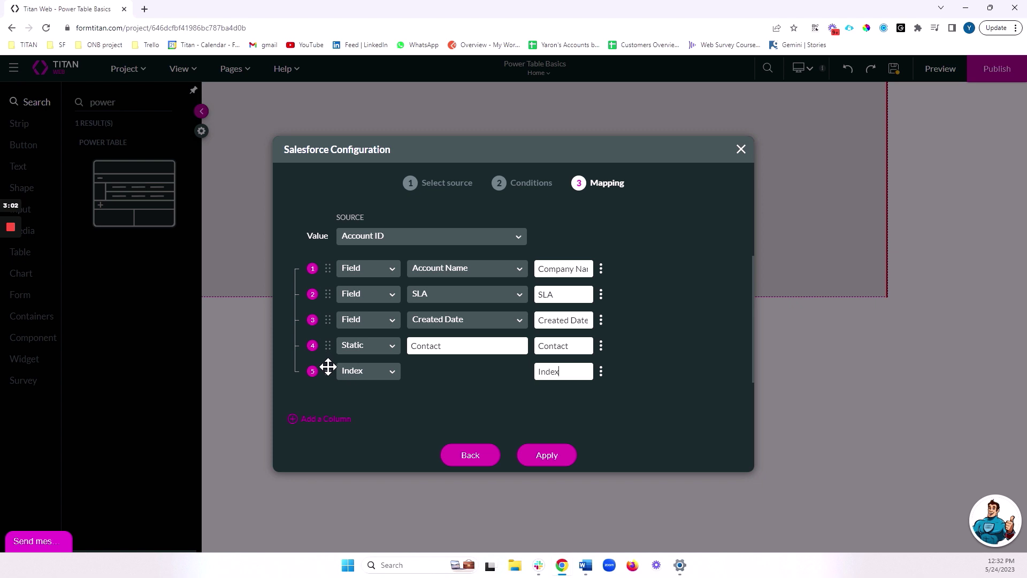
pyautogui.moveTo(328, 369); pyautogui.dragTo(325, 268)
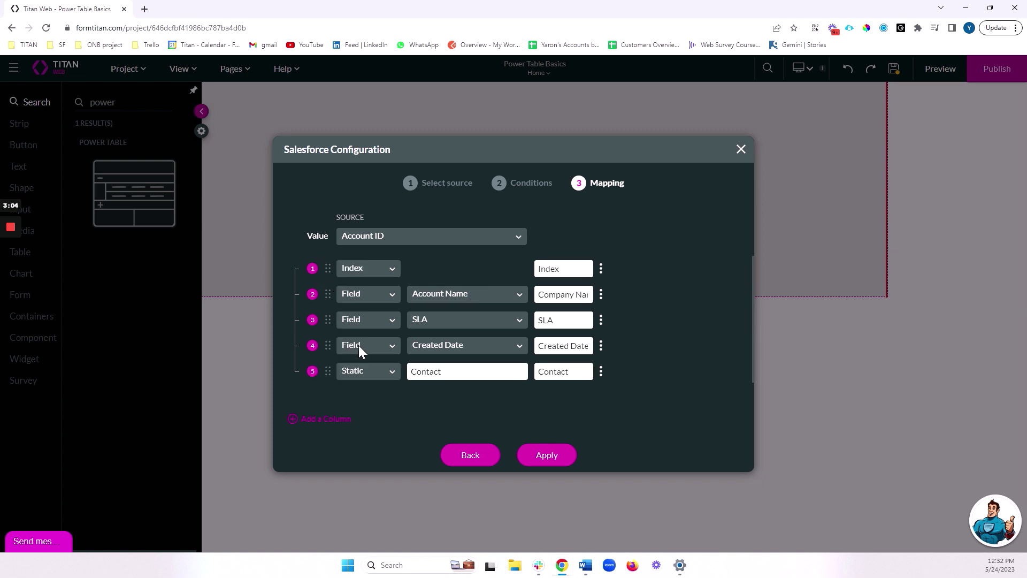
# Add a sixth column of type Button with the label 'Color Row', after briefly trying Icon.
pyautogui.click(326, 420)
pyautogui.click(361, 381)
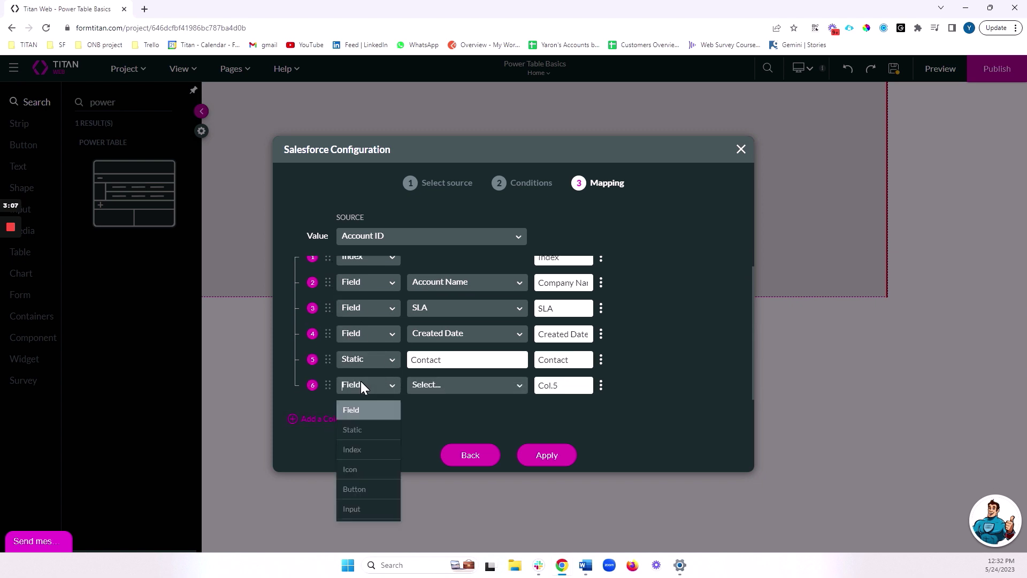
pyautogui.click(361, 470)
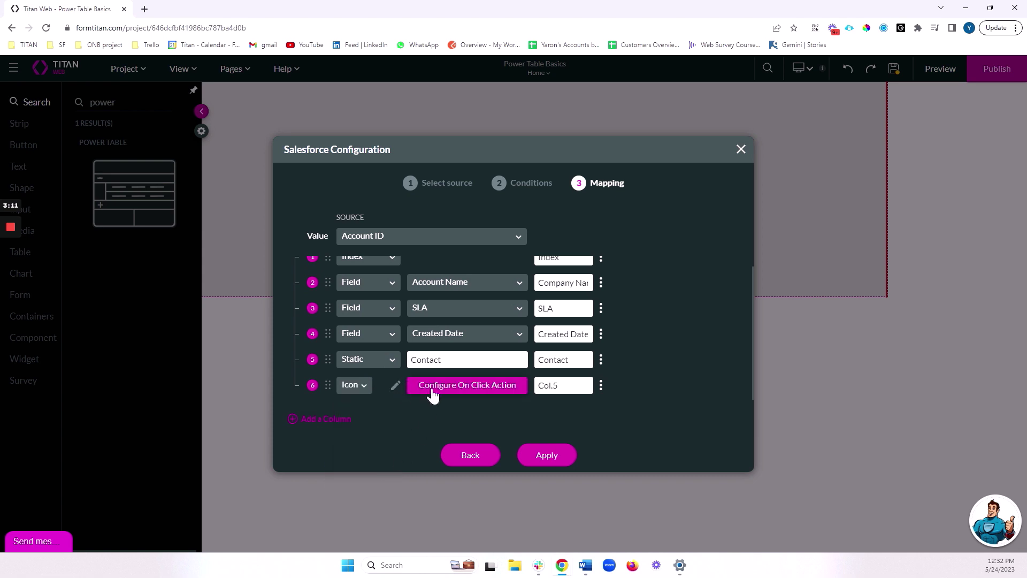
pyautogui.click(396, 390)
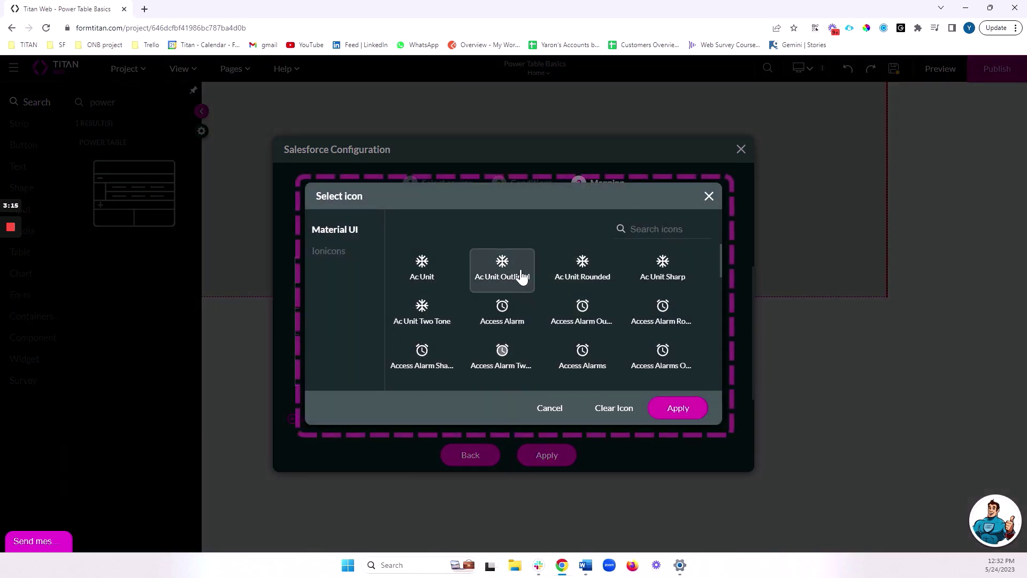
pyautogui.scroll(-1, 522, 275)
pyautogui.scroll(-5, 523, 276)
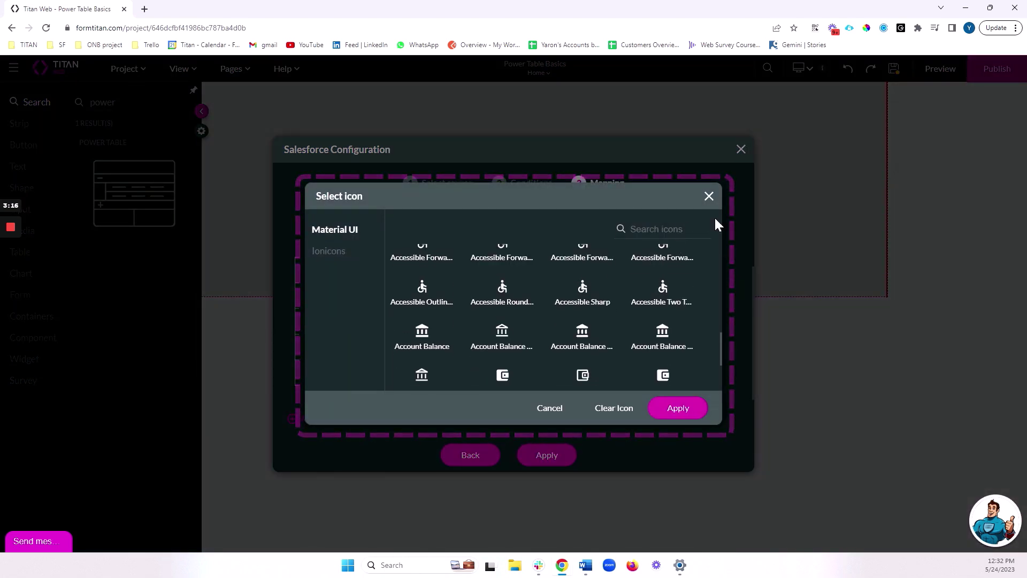
pyautogui.click(709, 197)
pyautogui.click(368, 395)
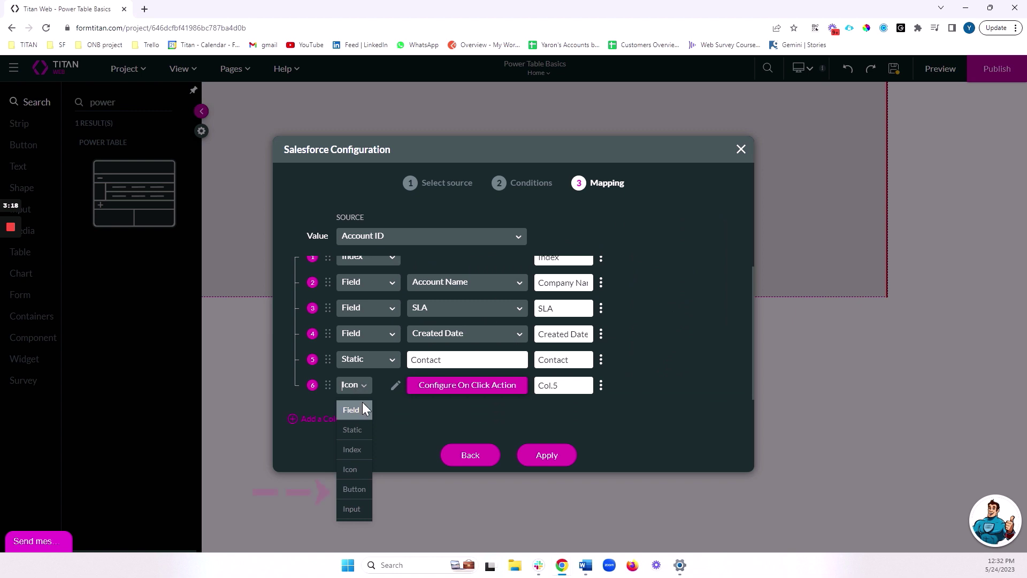
pyautogui.click(354, 486)
pyautogui.click(544, 392)
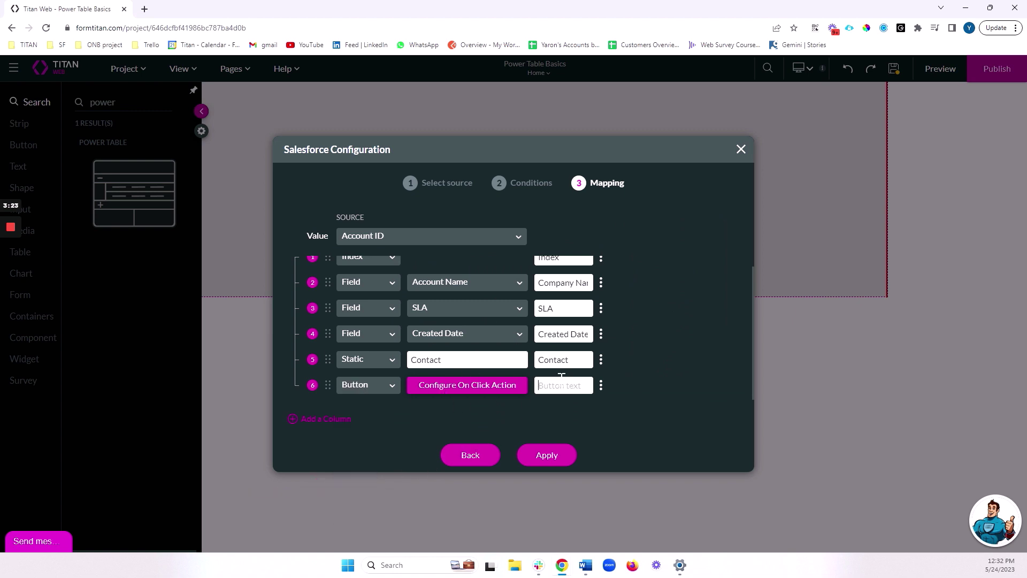
pyautogui.write('Color Row')
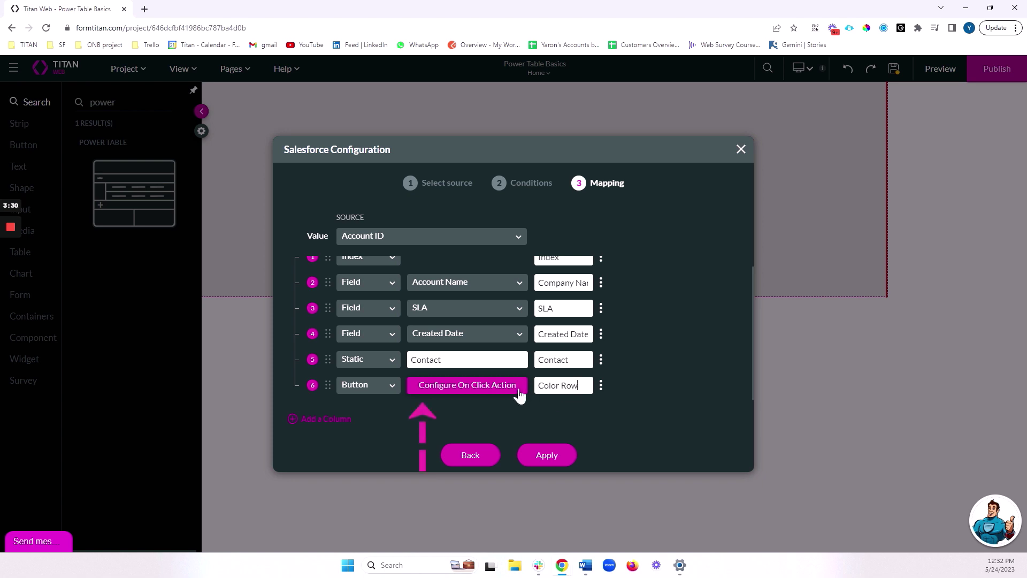
# In the button's on-click flow, start adding a Table Interactivity step after Start.
pyautogui.click(466, 386)
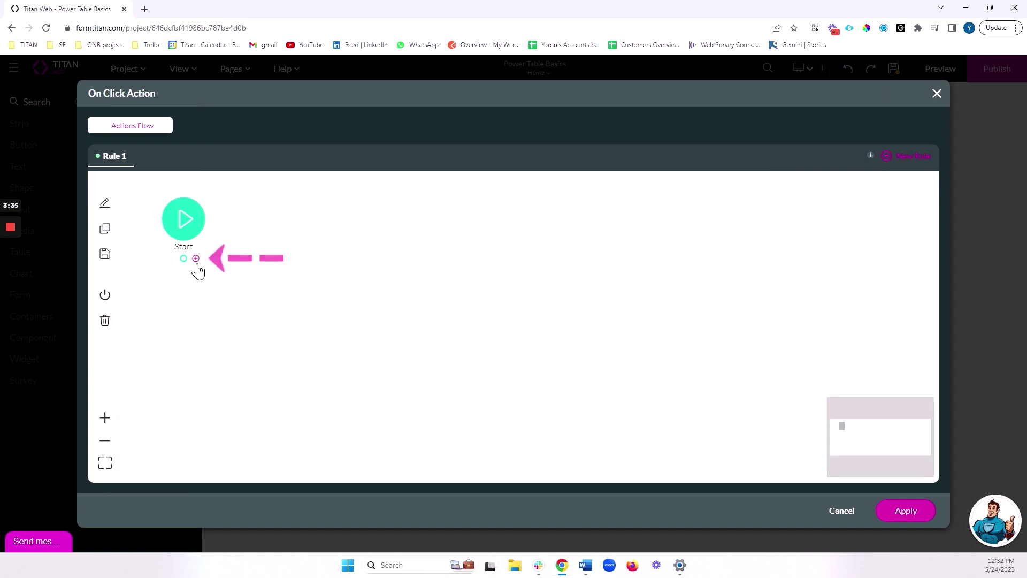
pyautogui.click(197, 262)
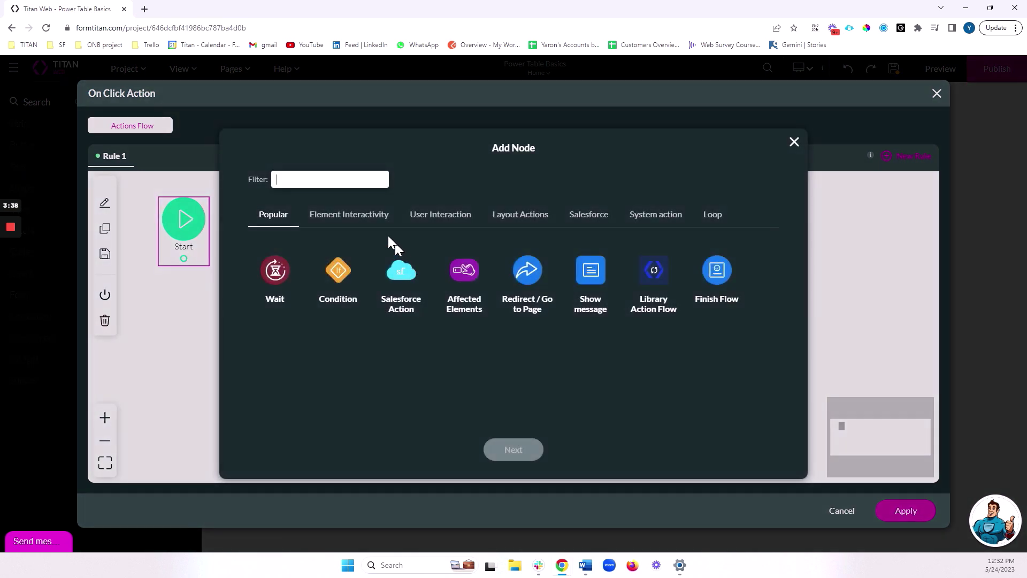
pyautogui.click(337, 214)
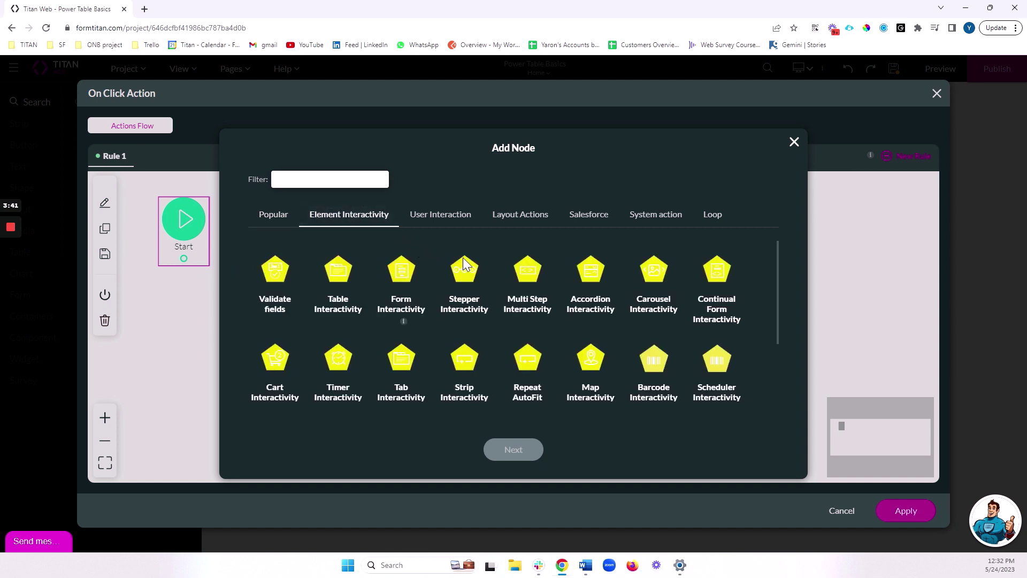
pyautogui.click(337, 272)
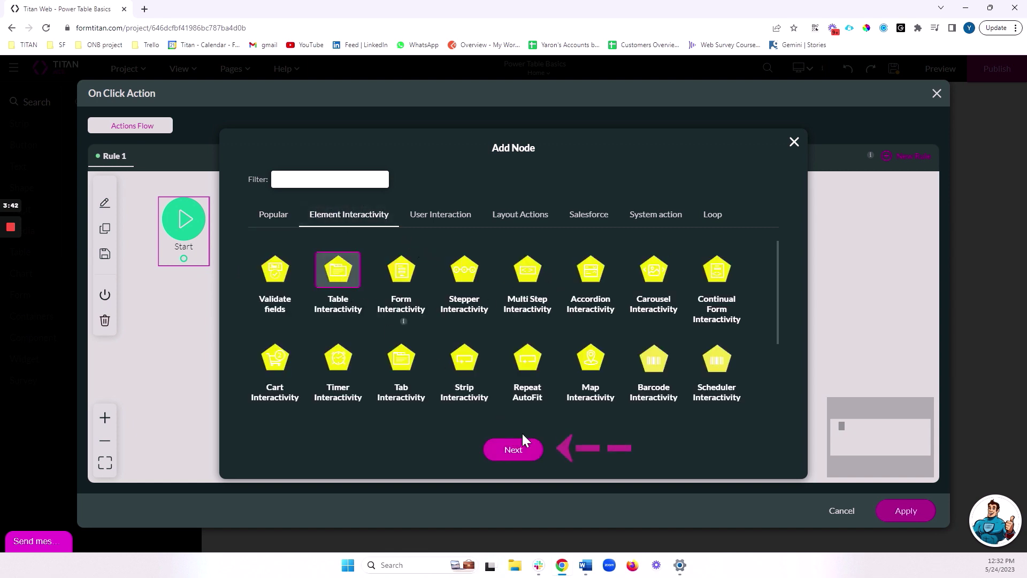
pyautogui.click(522, 450)
# Choose Set Background Color, find no table elements to target, and abandon the step.
pyautogui.click(373, 189)
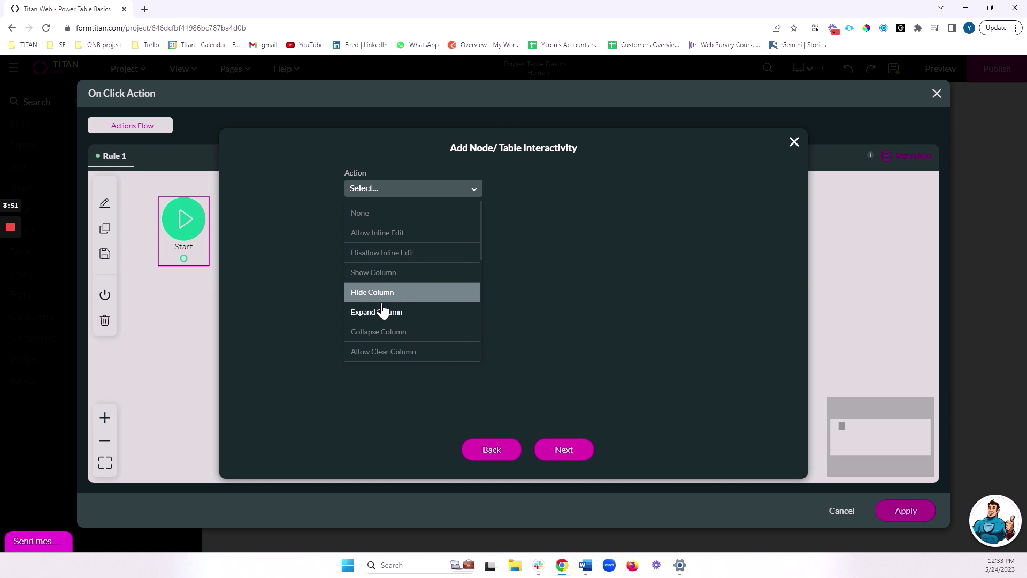
pyautogui.scroll(-1, 396, 320)
pyautogui.scroll(-2, 416, 321)
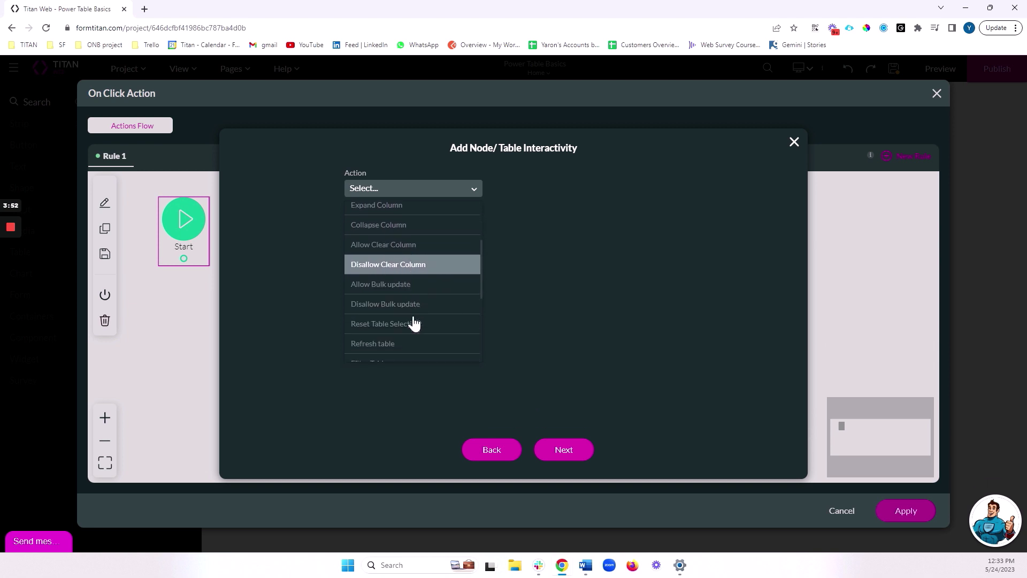
pyautogui.scroll(-3, 416, 323)
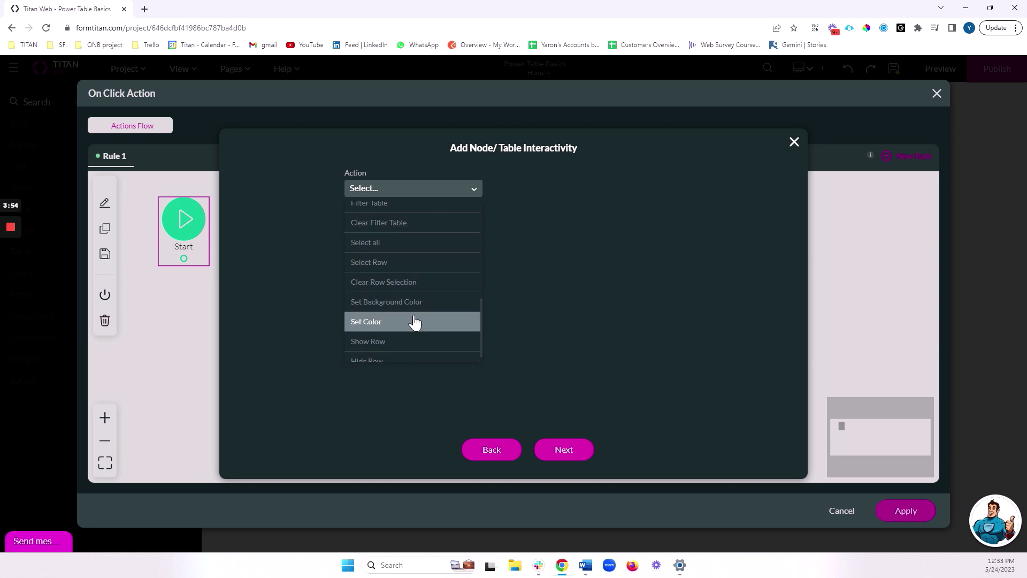
pyautogui.click(413, 321)
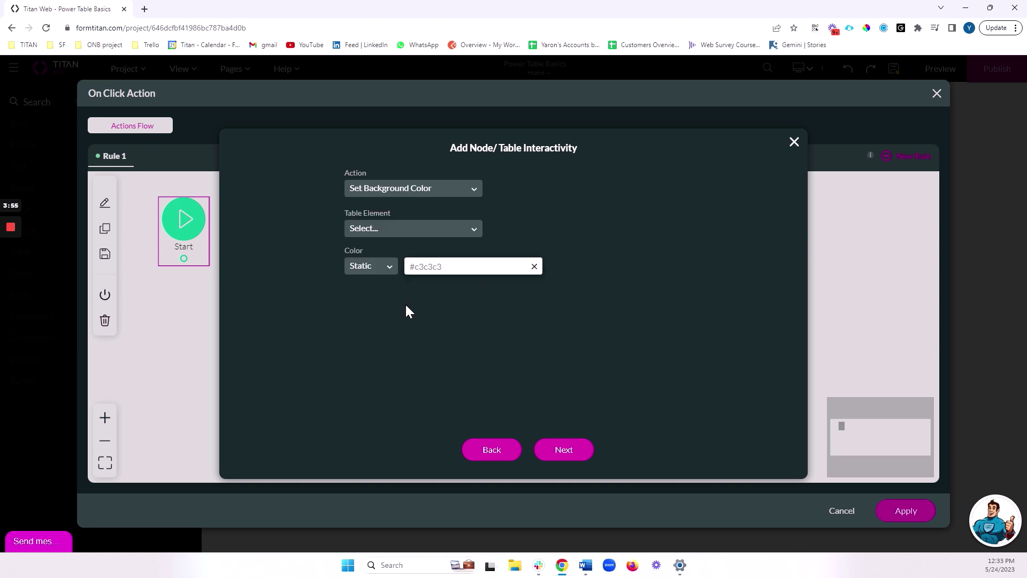
pyautogui.click(413, 227)
pyautogui.click(433, 224)
pyautogui.click(434, 224)
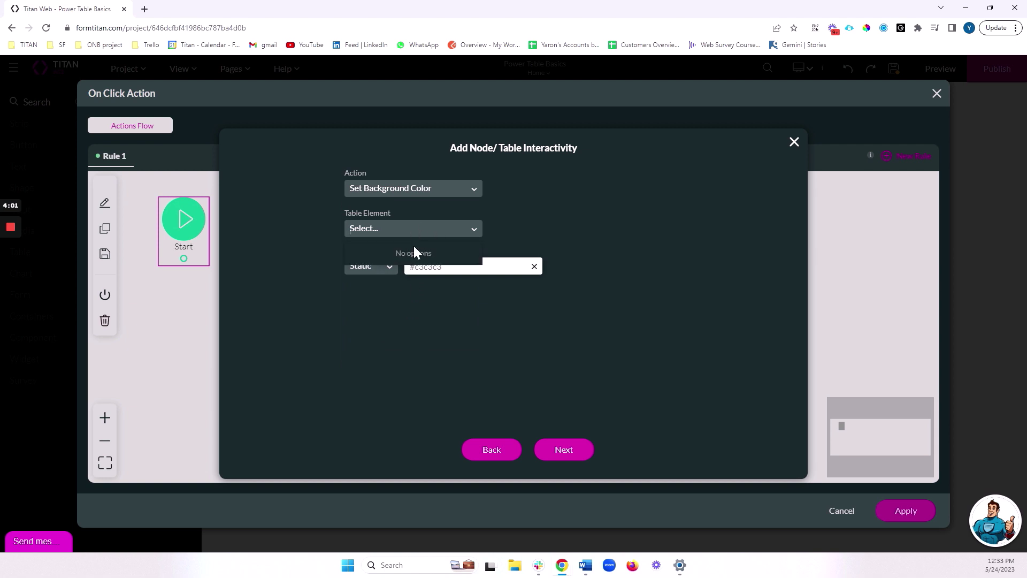
pyautogui.click(794, 143)
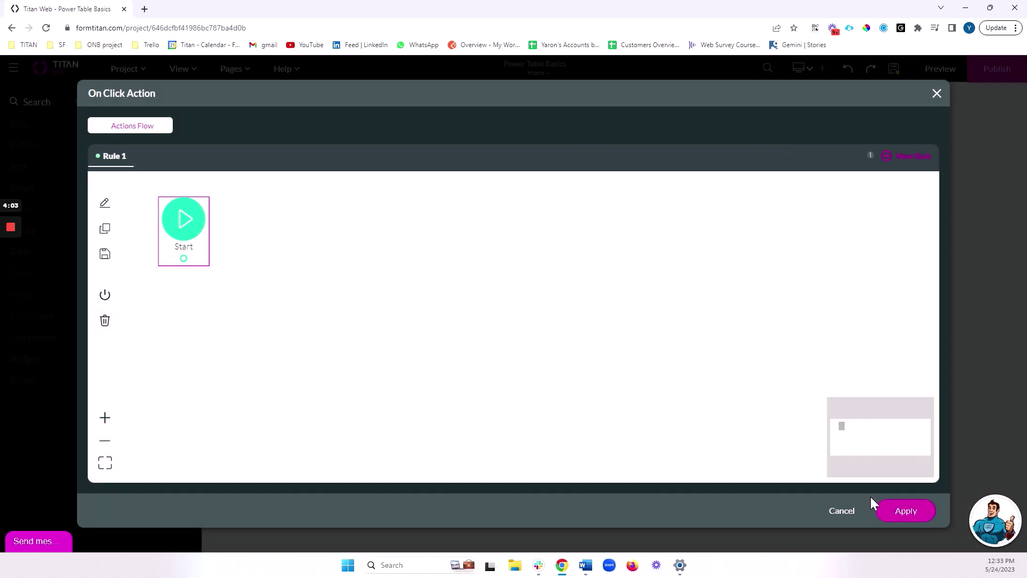
# Apply the flow and mapping, then widen the Power Table to show every column.
pyautogui.click(900, 513)
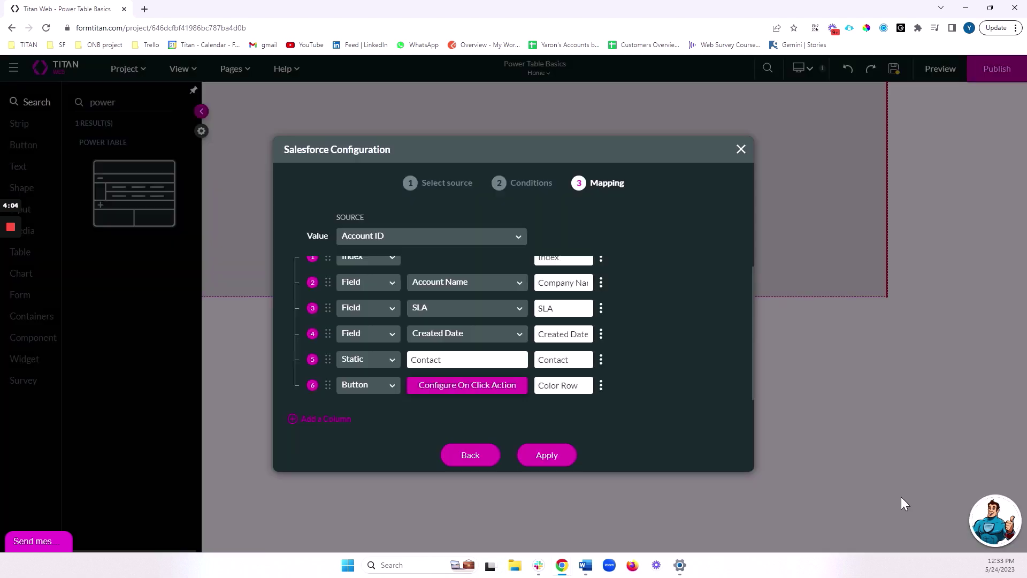
pyautogui.click(541, 468)
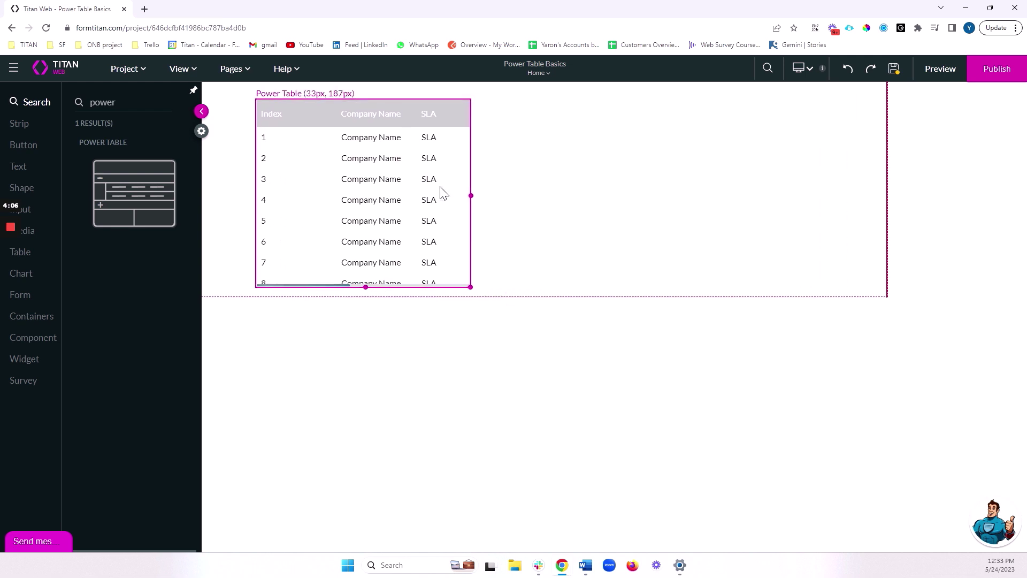
pyautogui.moveTo(471, 195); pyautogui.dragTo(796, 195)
# Reopen the Color Row button's on-click flow and add a Table Interactivity step after Start.
pyautogui.click(535, 312)
pyautogui.click(797, 178)
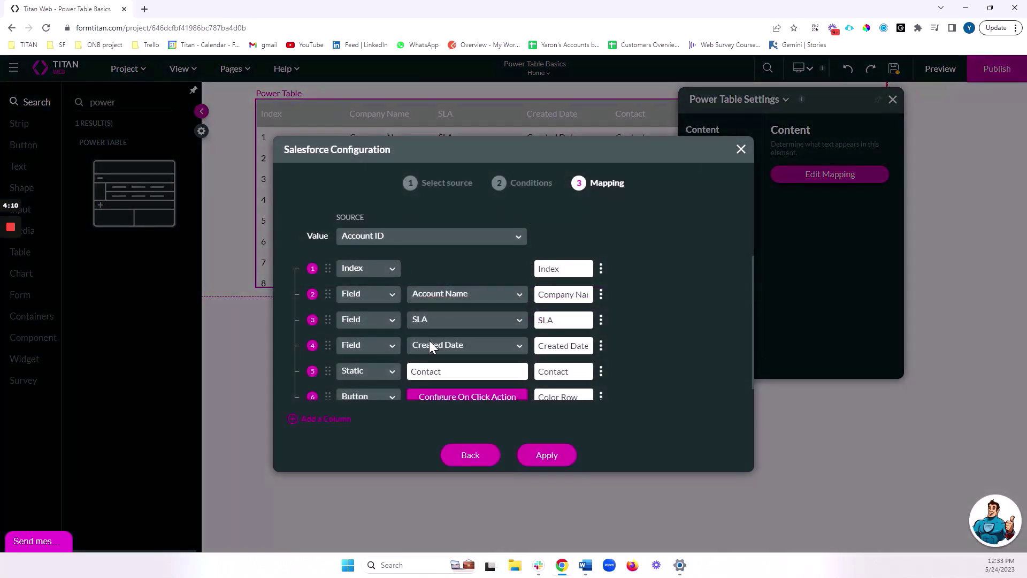
pyautogui.click(463, 398)
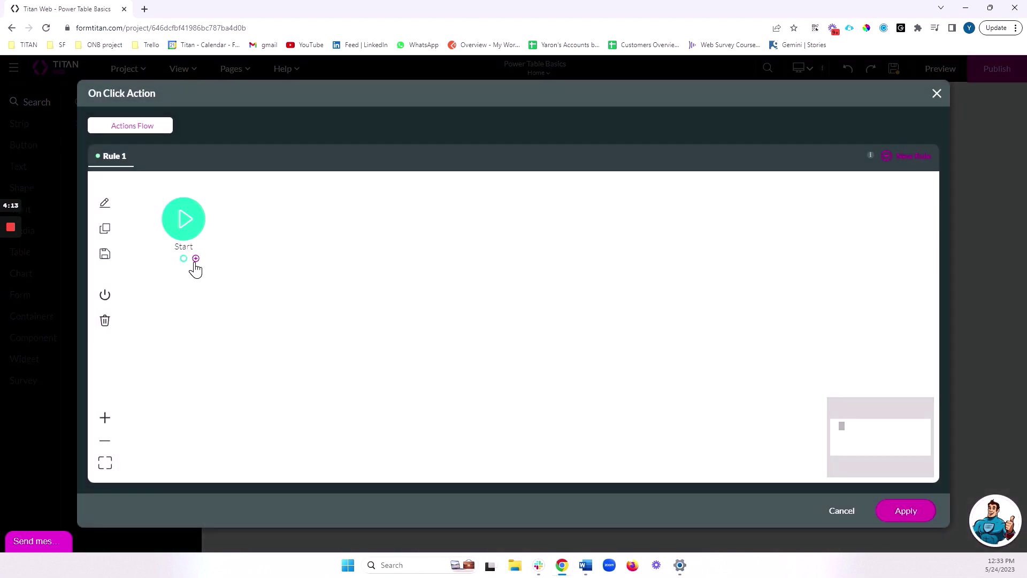
pyautogui.click(193, 261)
pyautogui.click(355, 218)
pyautogui.click(351, 280)
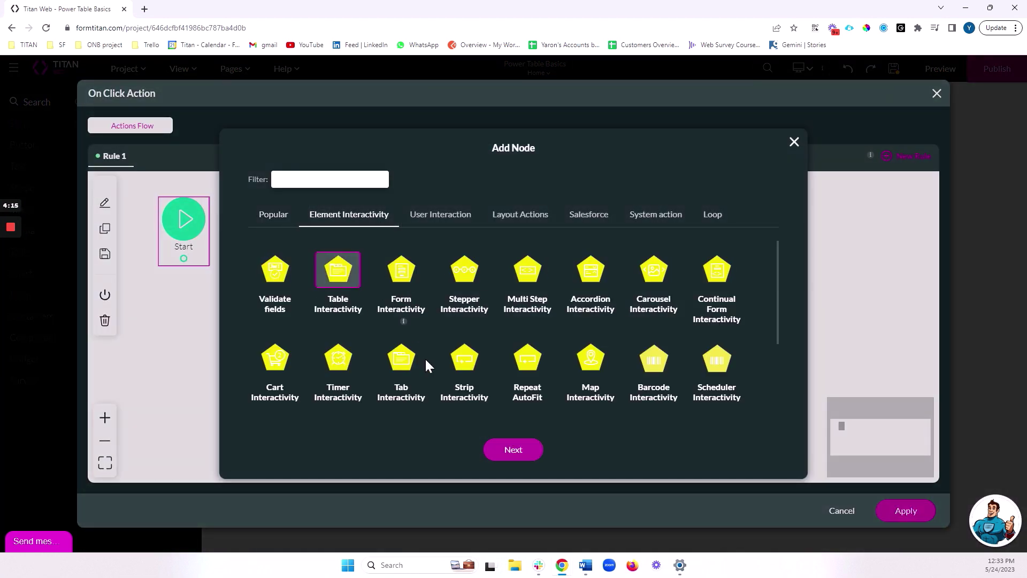
pyautogui.click(501, 448)
# Set the action to Set Background Color on the table's Row Style with a Static colour.
pyautogui.click(375, 195)
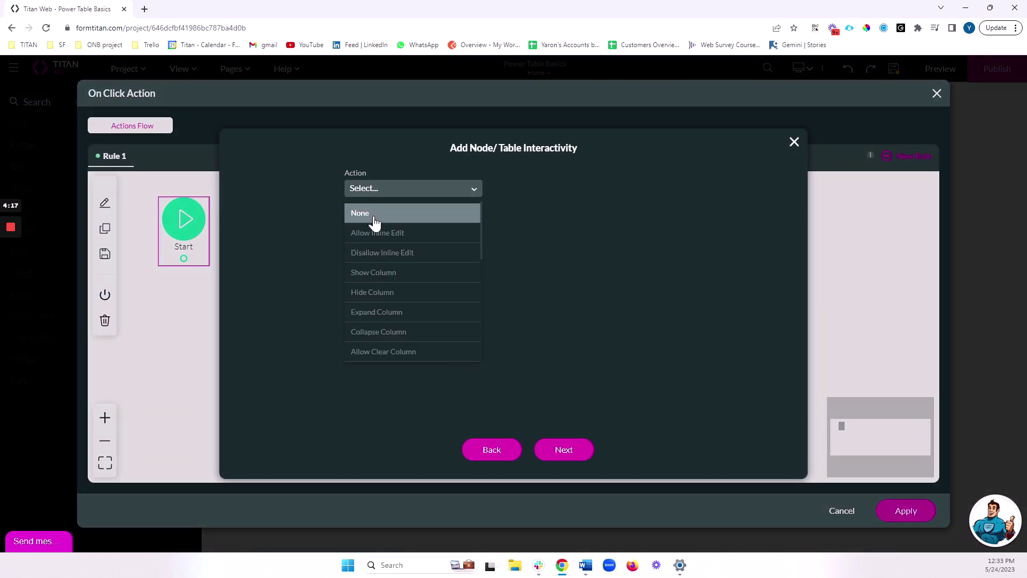
pyautogui.write('col')
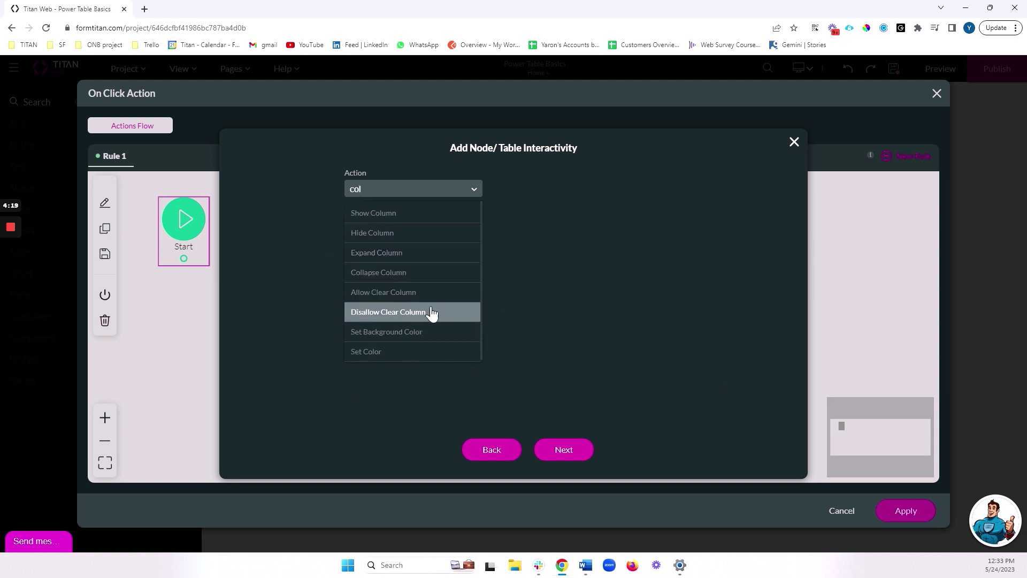
pyautogui.click(424, 332)
pyautogui.click(383, 231)
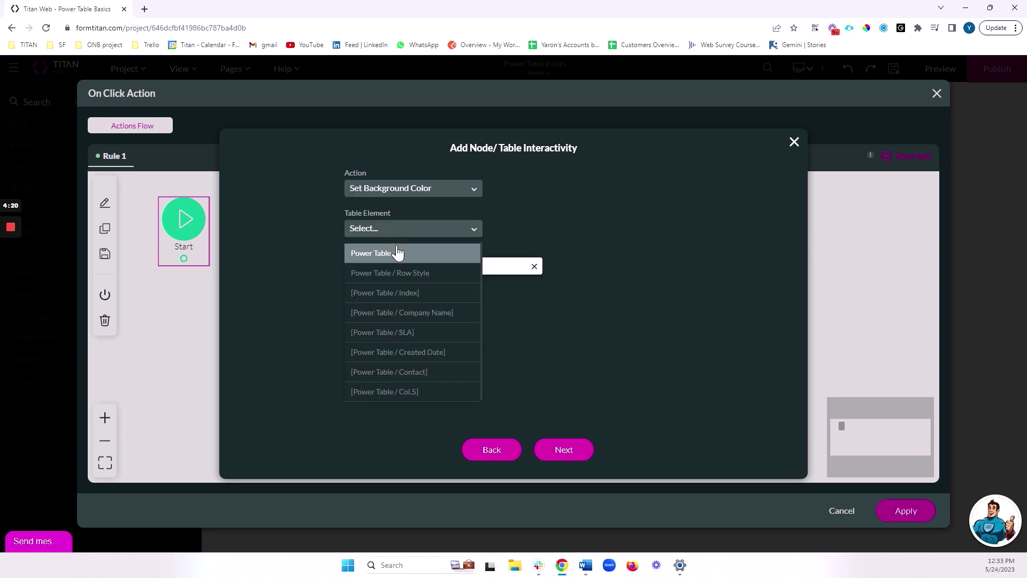
pyautogui.click(414, 274)
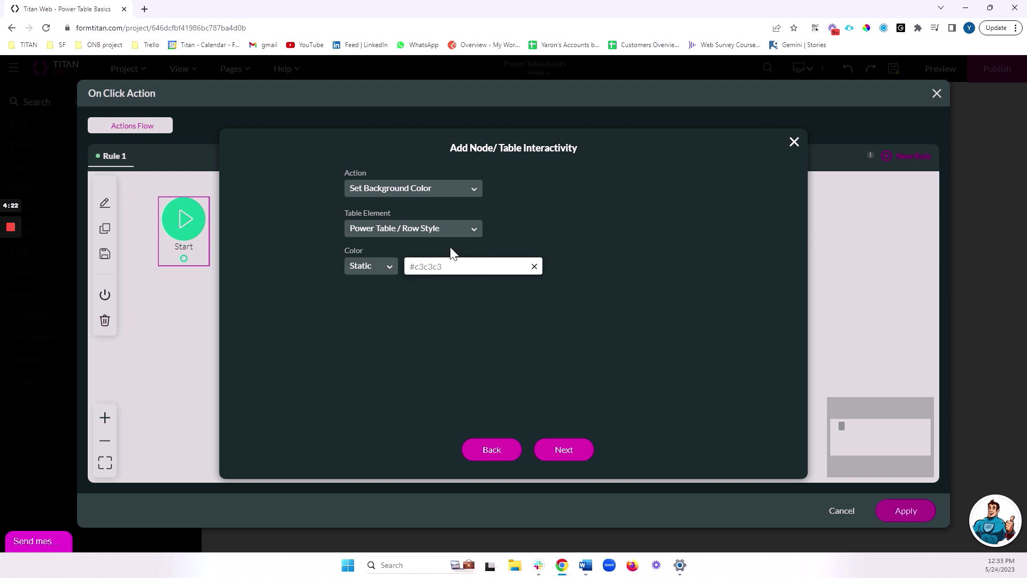
pyautogui.click(372, 265)
pyautogui.click(389, 291)
pyautogui.click(419, 269)
pyautogui.scroll(-5, 454, 305)
pyautogui.click(374, 266)
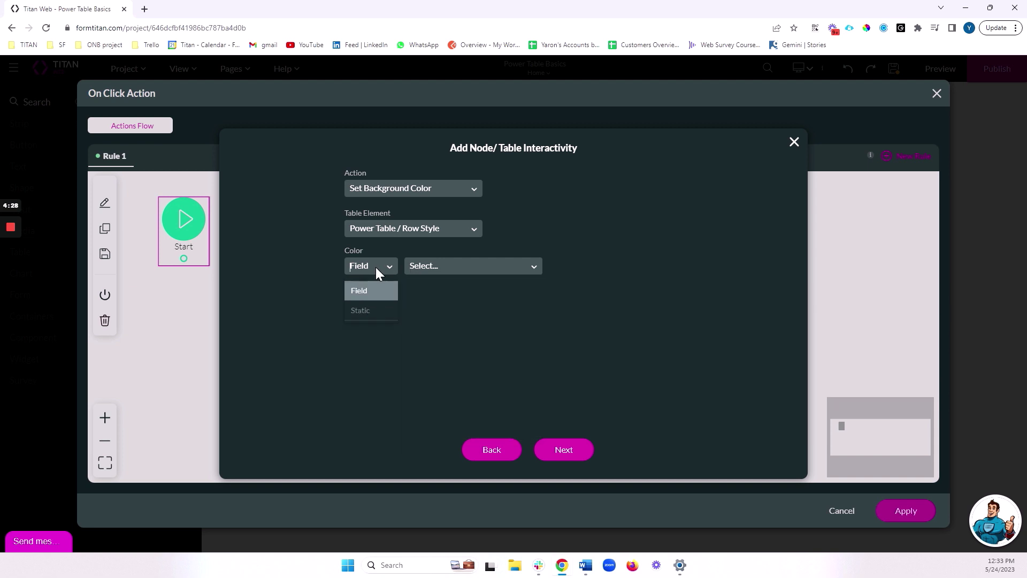
pyautogui.click(371, 312)
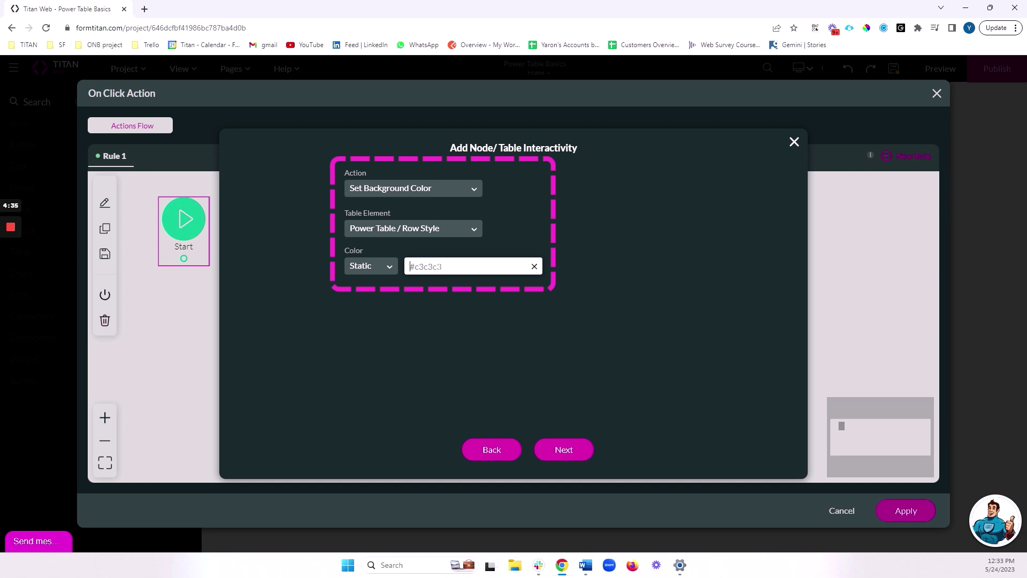
# Search Google for 'color hash for red' and paste #FF0000 into the row colour field.
pyautogui.click(145, 9)
pyautogui.write('color')
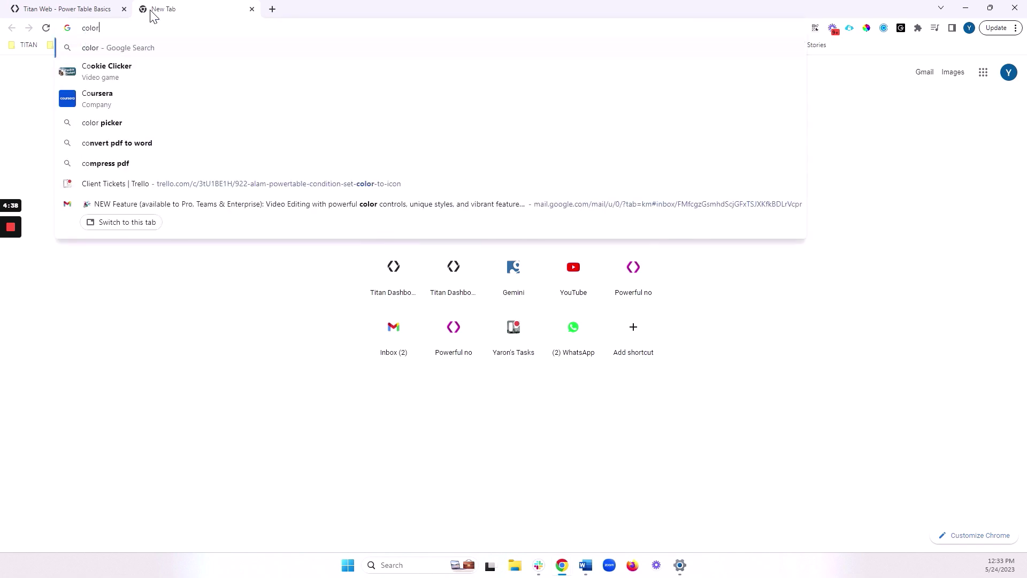
pyautogui.write(' hash for re')
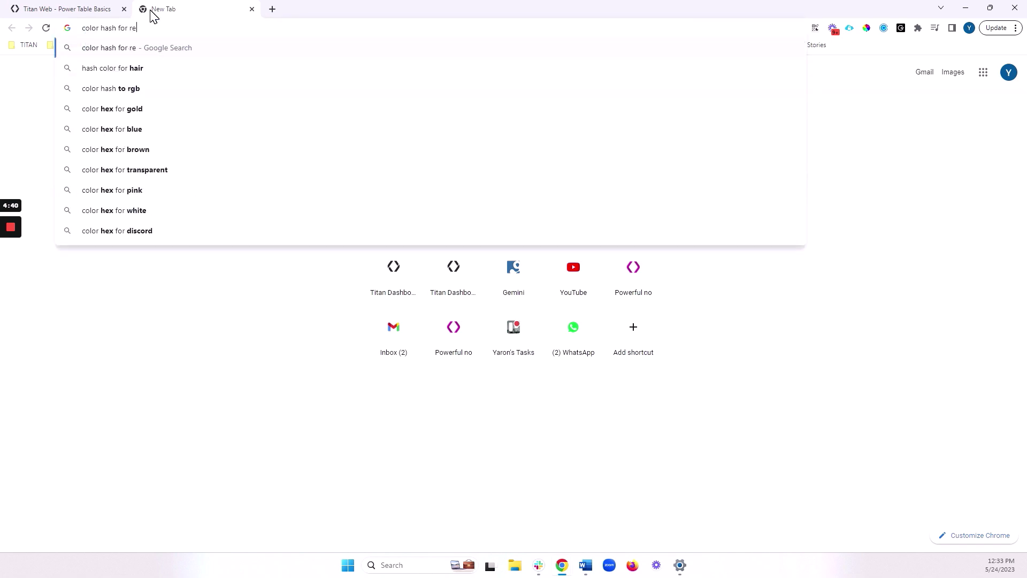
pyautogui.write('d')
pyautogui.press('Return')
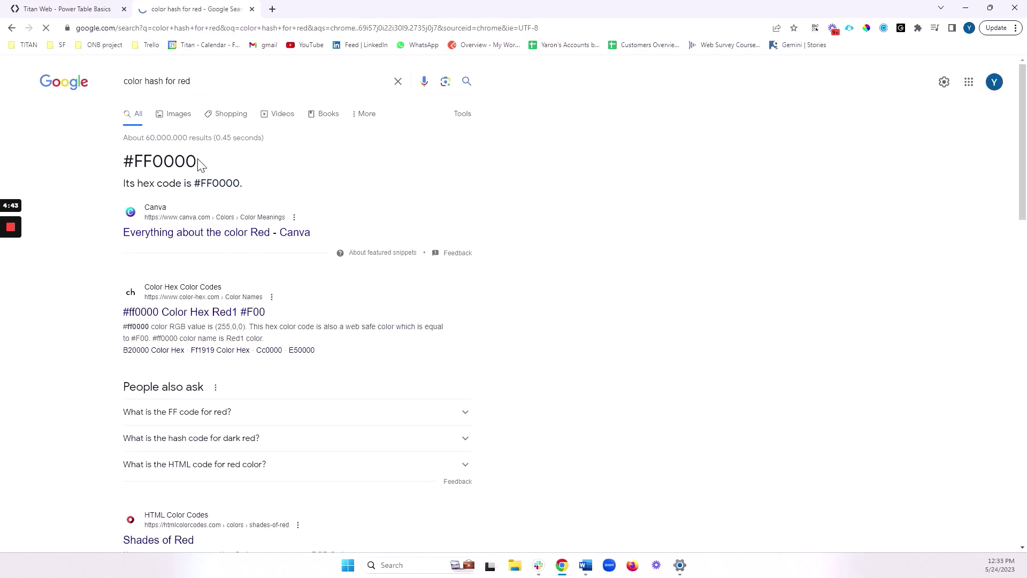
pyautogui.moveTo(198, 163); pyautogui.dragTo(125, 165)
pyautogui.hotkey('ctrl', 'c')
pyautogui.click(99, 9)
pyautogui.hotkey('ctrl', 'v')
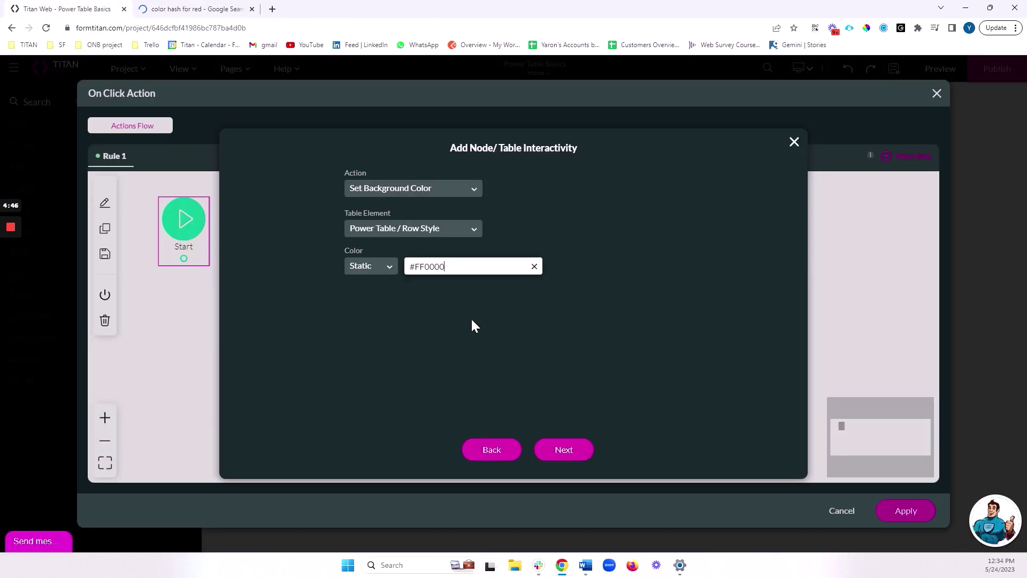
# Tag the step 'Color Row on Table', insert it, and position it after Start.
pyautogui.click(563, 450)
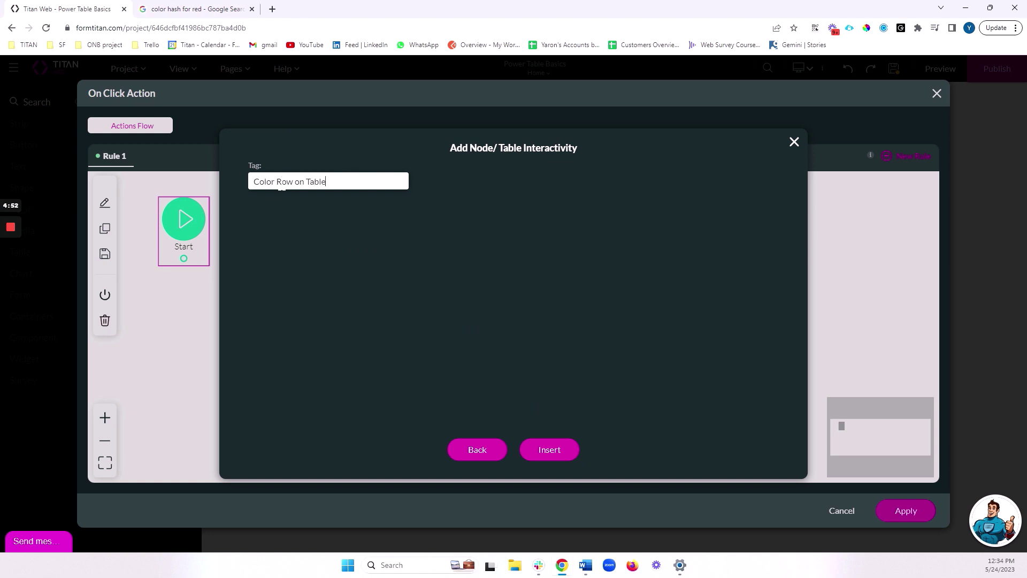
pyautogui.click(549, 449)
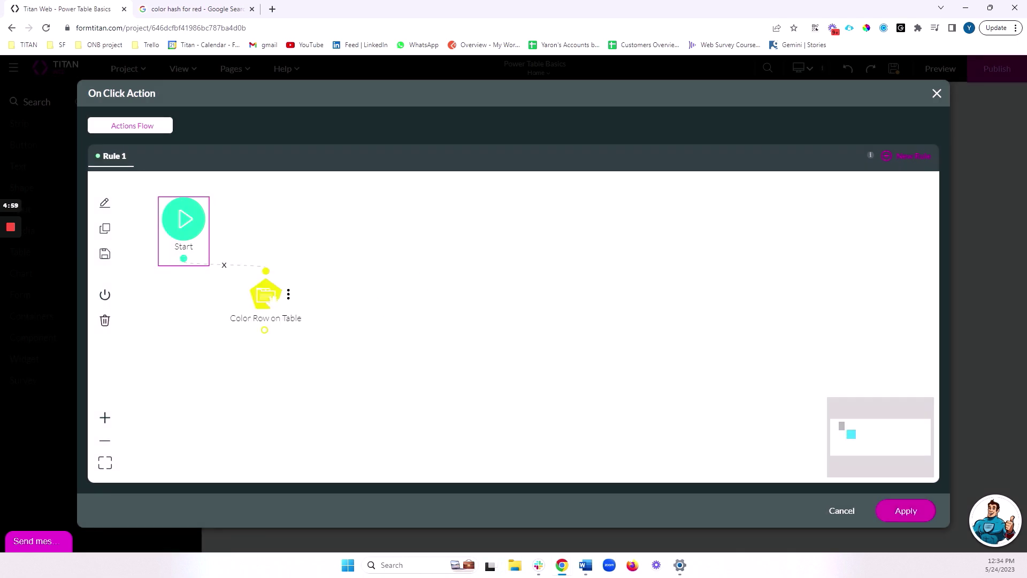
pyautogui.moveTo(271, 301); pyautogui.dragTo(311, 302)
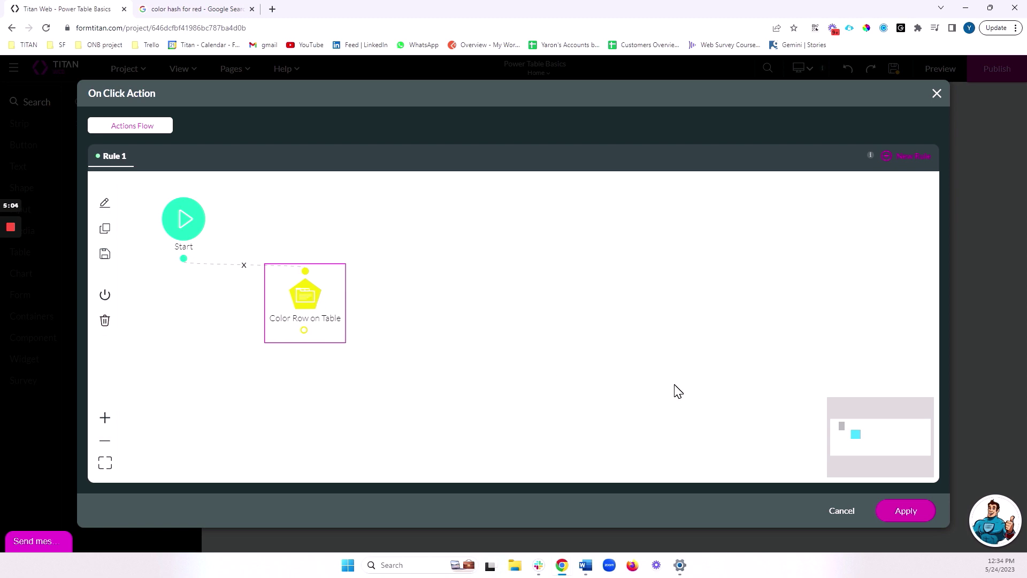
# Apply the On Click Action and add a trial Input column to the mapping.
pyautogui.click(899, 514)
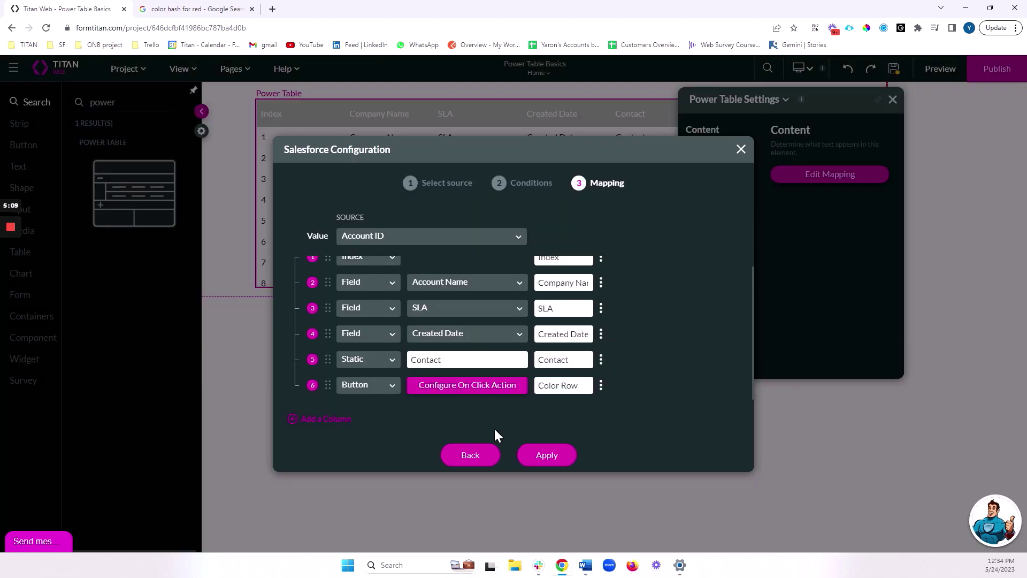
pyautogui.click(320, 418)
pyautogui.click(367, 385)
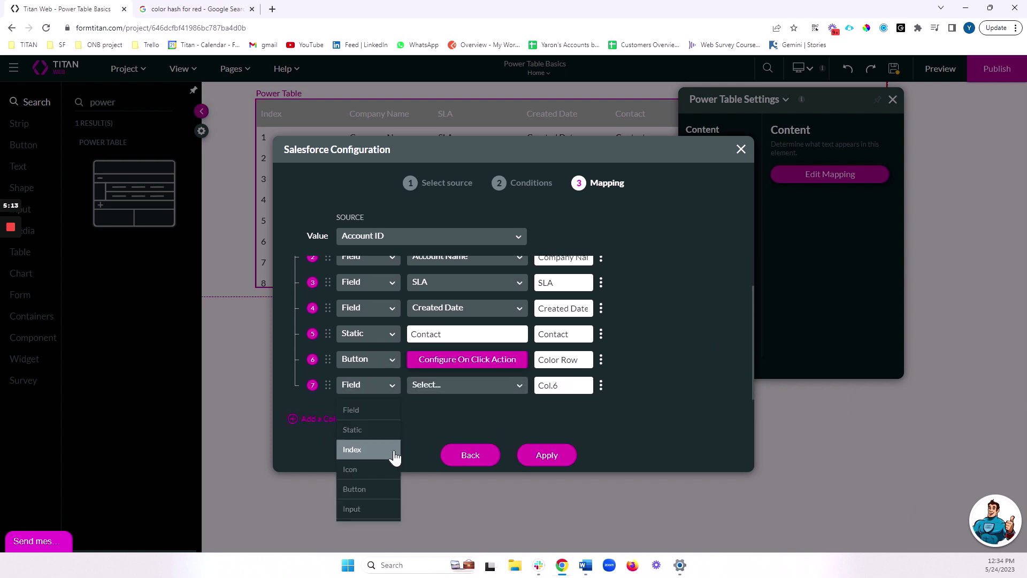
pyautogui.click(368, 508)
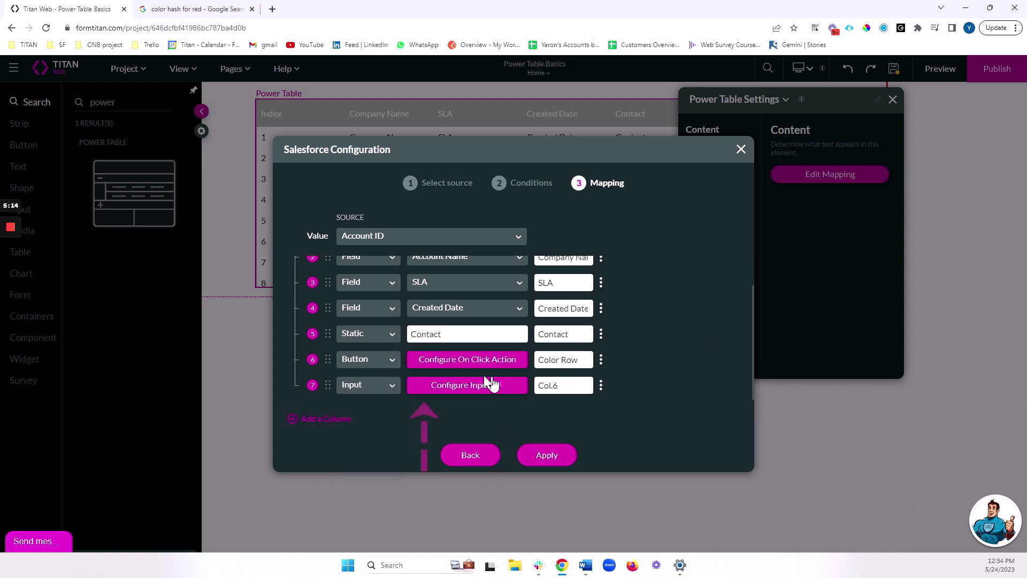
pyautogui.click(458, 389)
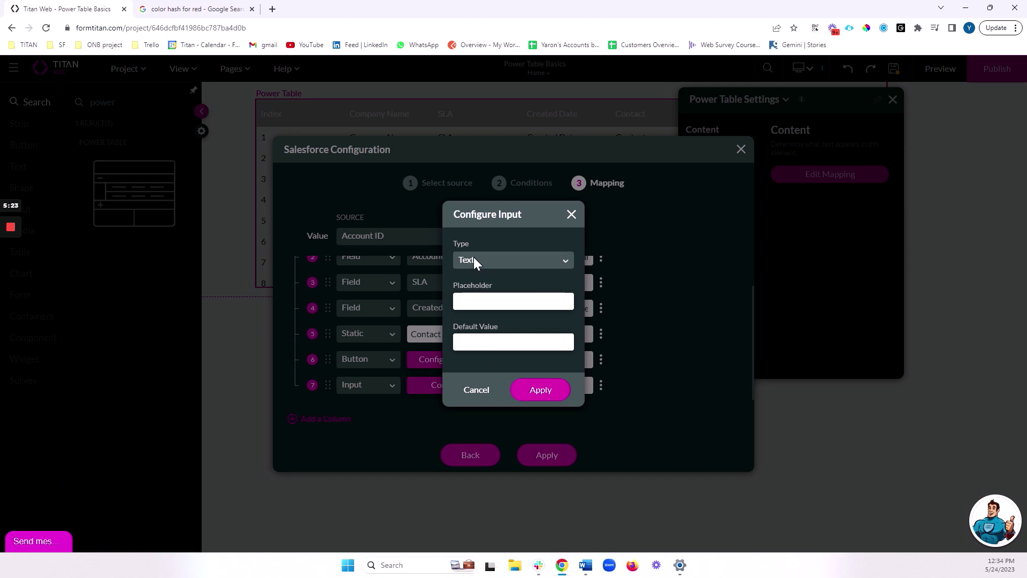
# Browse the input types, delete the trial Input column, and apply the six-column mapping.
pyautogui.click(474, 260)
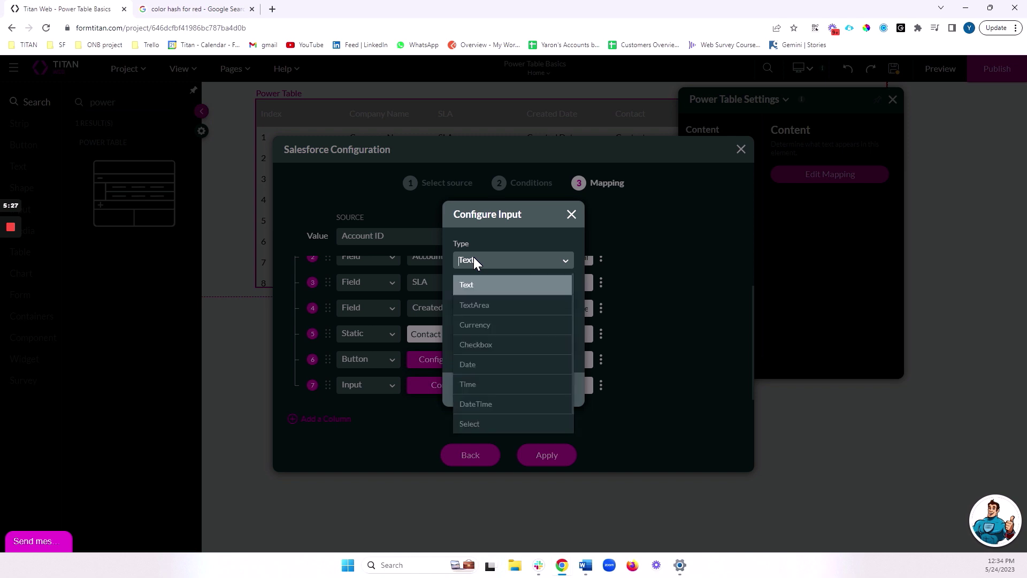
pyautogui.scroll(-1, 498, 316)
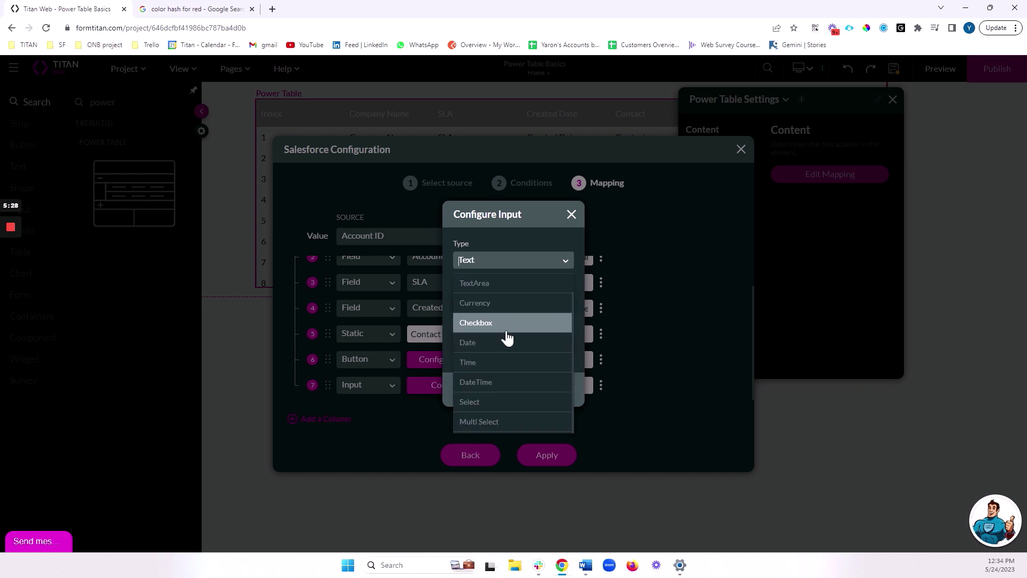
pyautogui.click(572, 216)
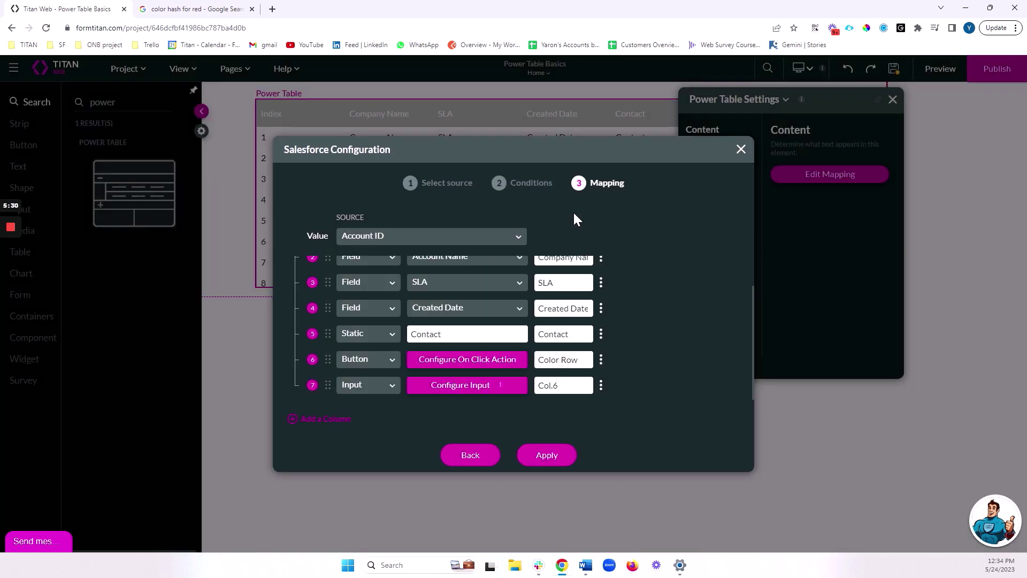
pyautogui.click(601, 386)
pyautogui.click(626, 483)
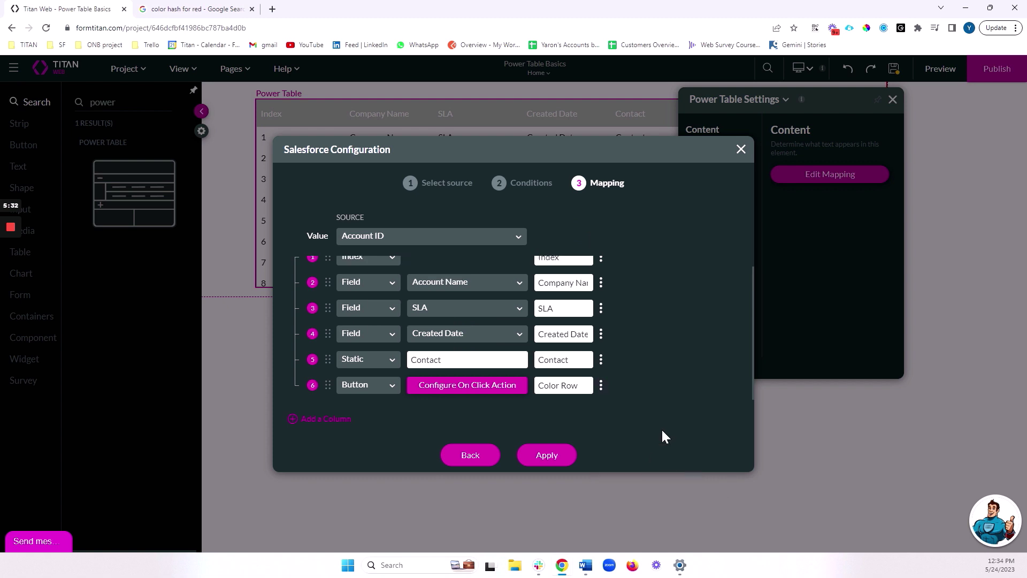
pyautogui.click(532, 461)
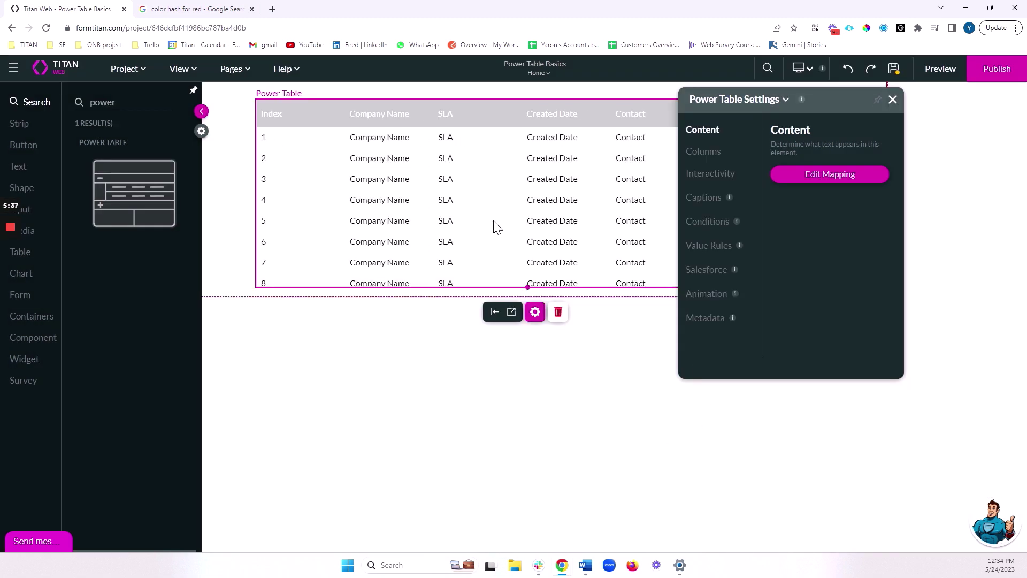
pyautogui.moveTo(489, 227); pyautogui.dragTo(420, 223)
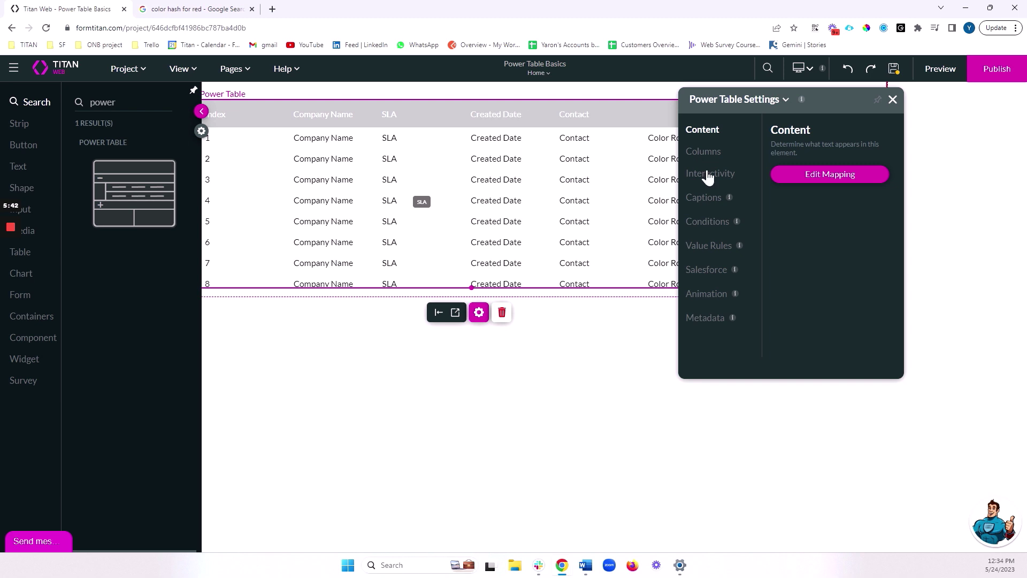
# Set the Created Date column format to MM/DD/YYYY HH:mm AM/PM.
pyautogui.click(707, 154)
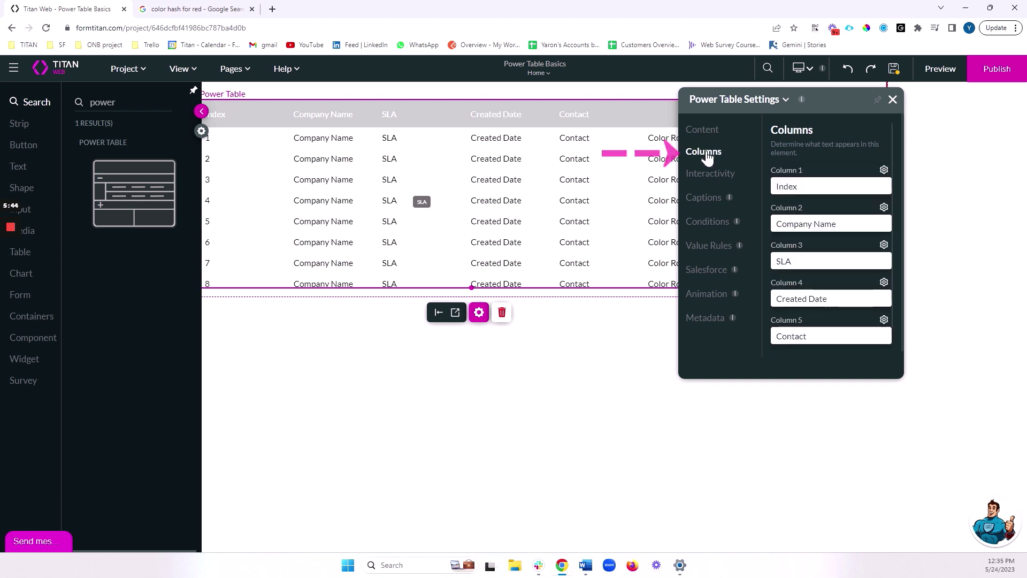
pyautogui.click(884, 282)
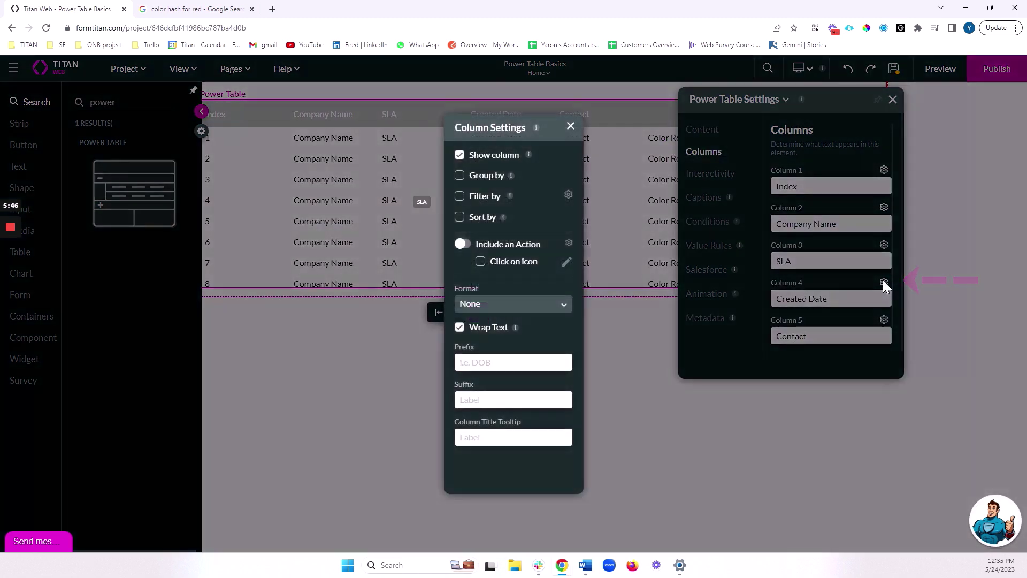
pyautogui.click(484, 304)
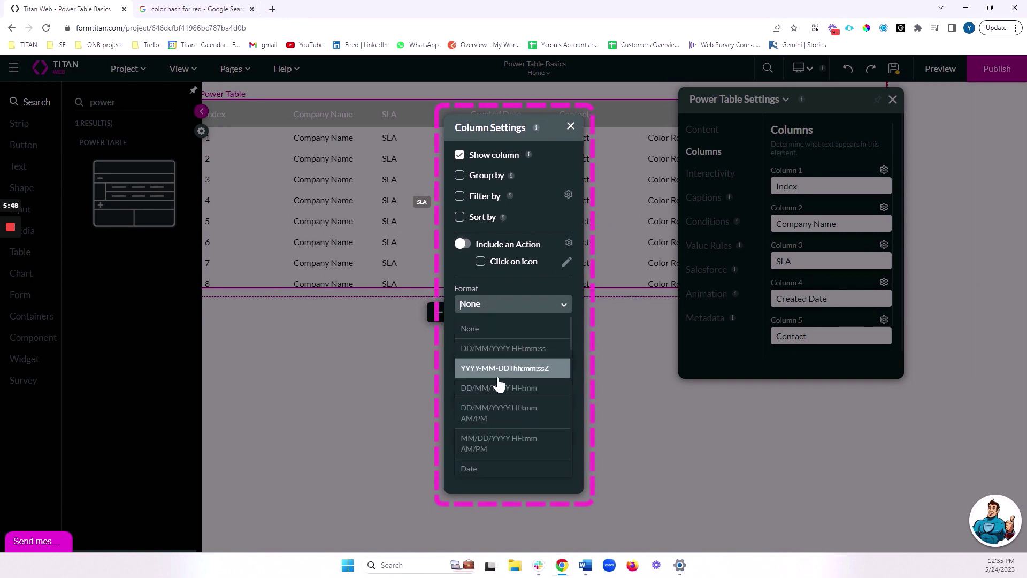
pyautogui.scroll(-1, 503, 386)
pyautogui.click(507, 392)
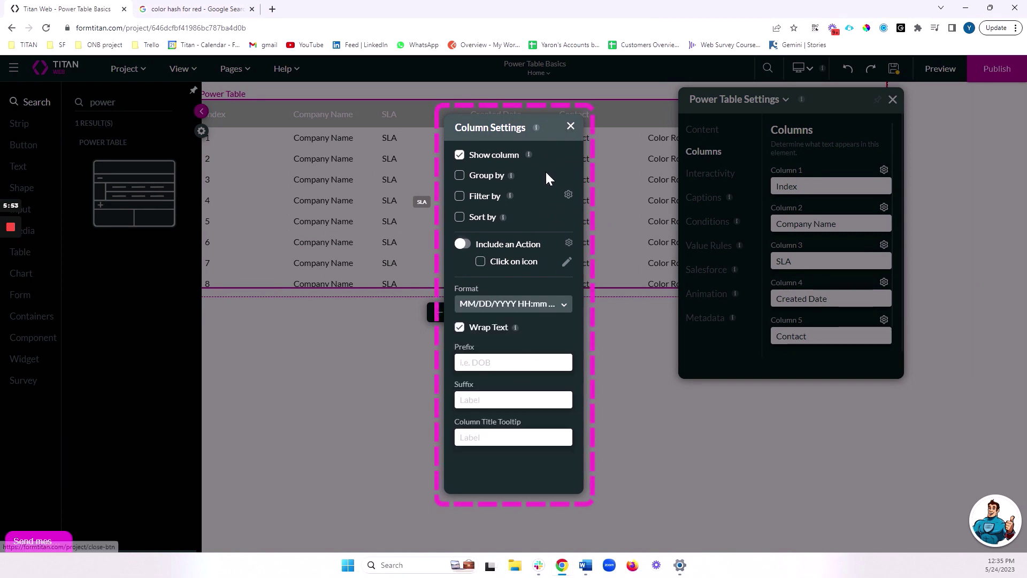
pyautogui.click(571, 130)
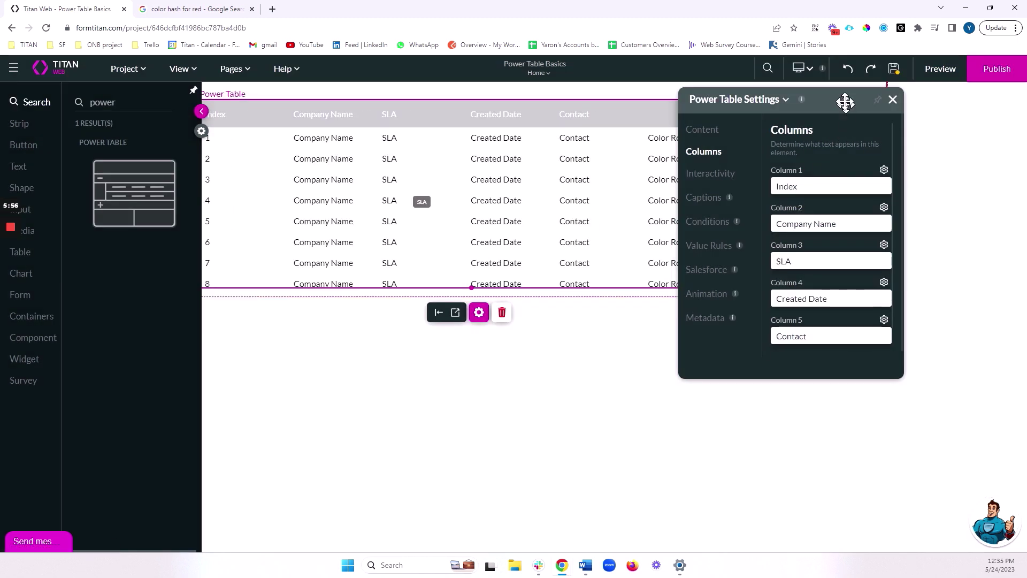
# Move the settings panel aside, hide the element library, and save the project.
pyautogui.moveTo(842, 98); pyautogui.dragTo(937, 91)
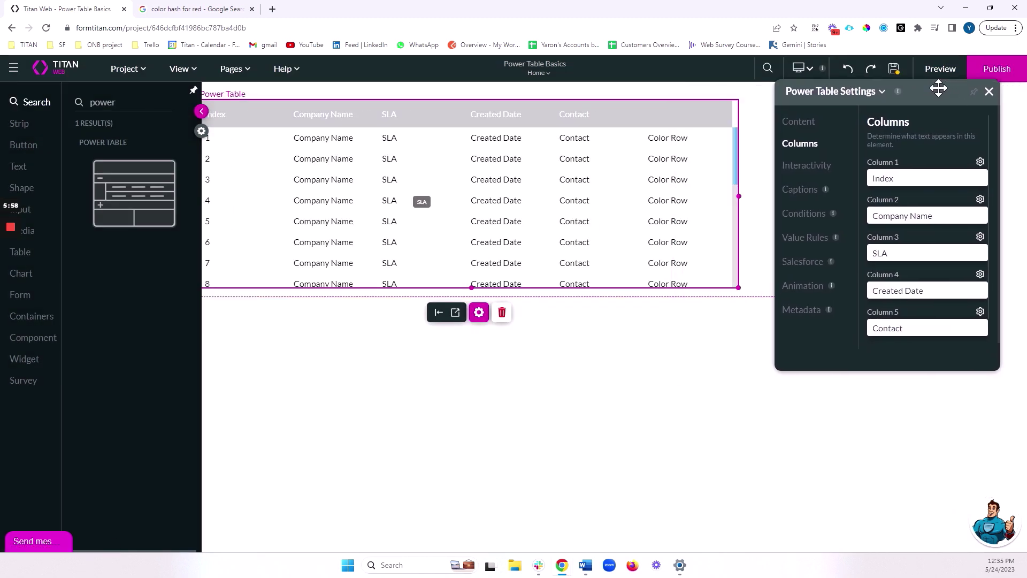
pyautogui.click(201, 110)
pyautogui.click(899, 74)
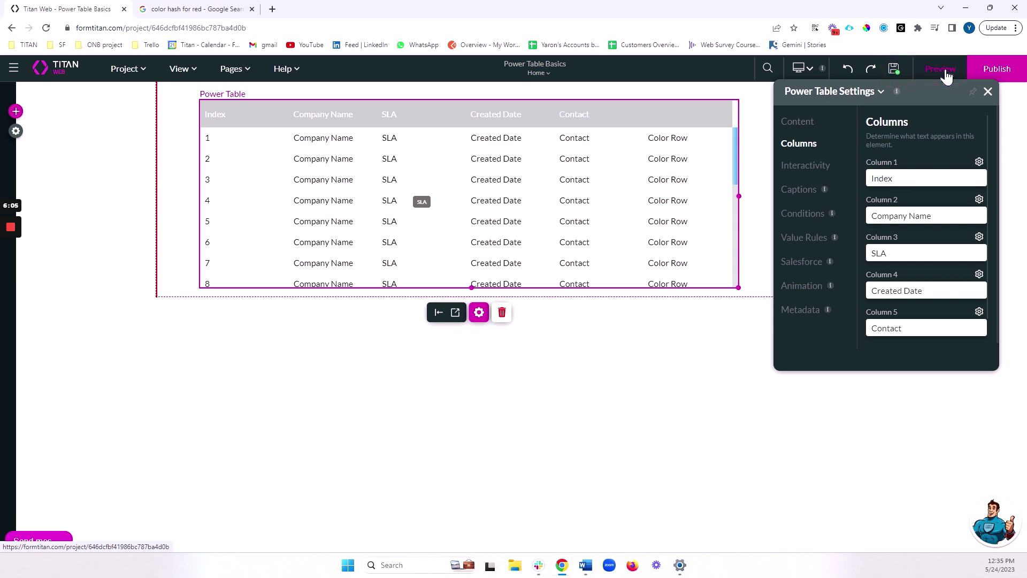
# Preview the page and change row 1's Company Name inline to 'Titan Inc.'.
pyautogui.click(945, 69)
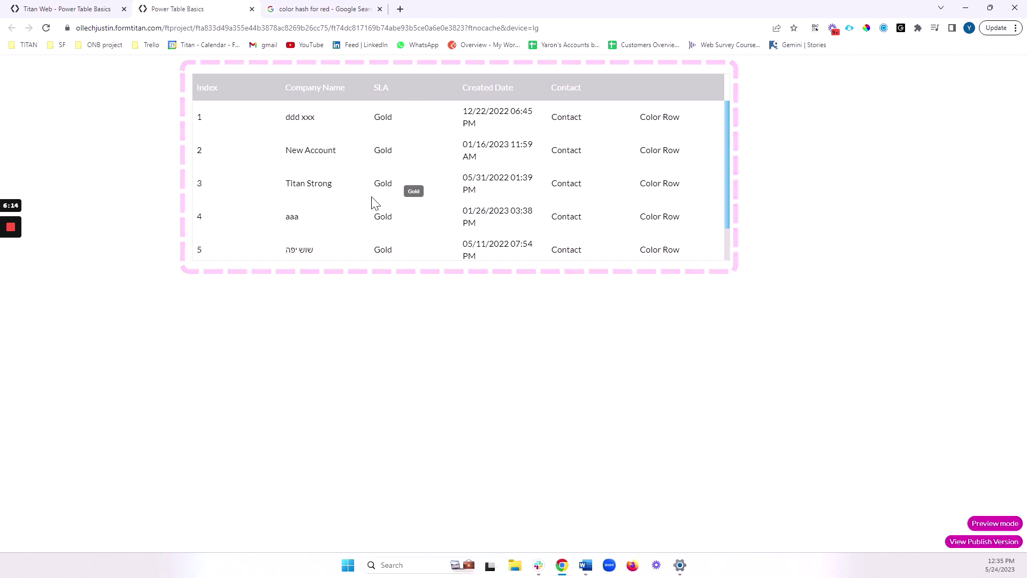
pyautogui.click(321, 119)
pyautogui.moveTo(321, 119); pyautogui.dragTo(295, 119)
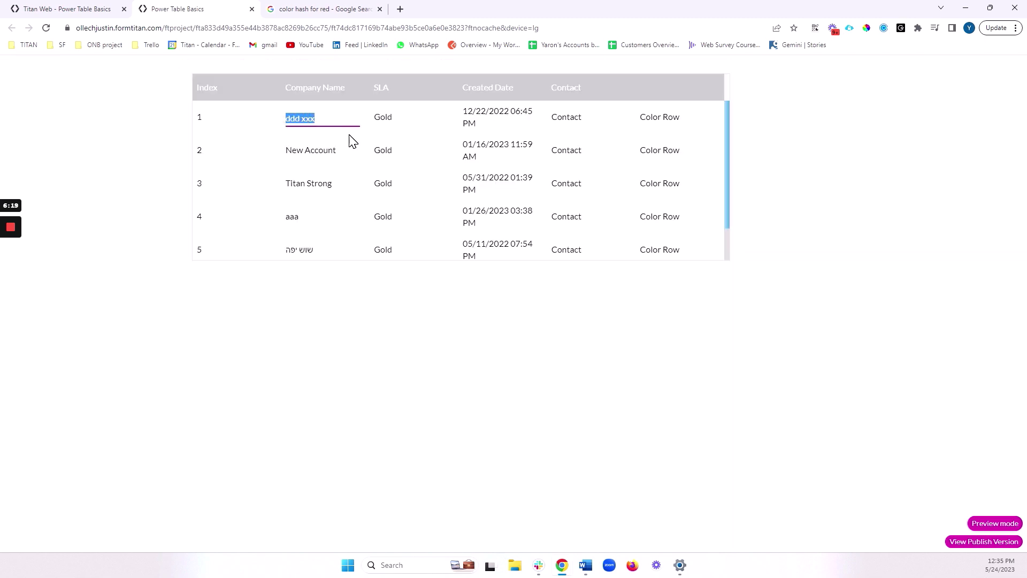
pyautogui.write('TI')
pyautogui.click(302, 302)
# Check the Salesforce integration logs for the updated record's ID.
pyautogui.click(66, 10)
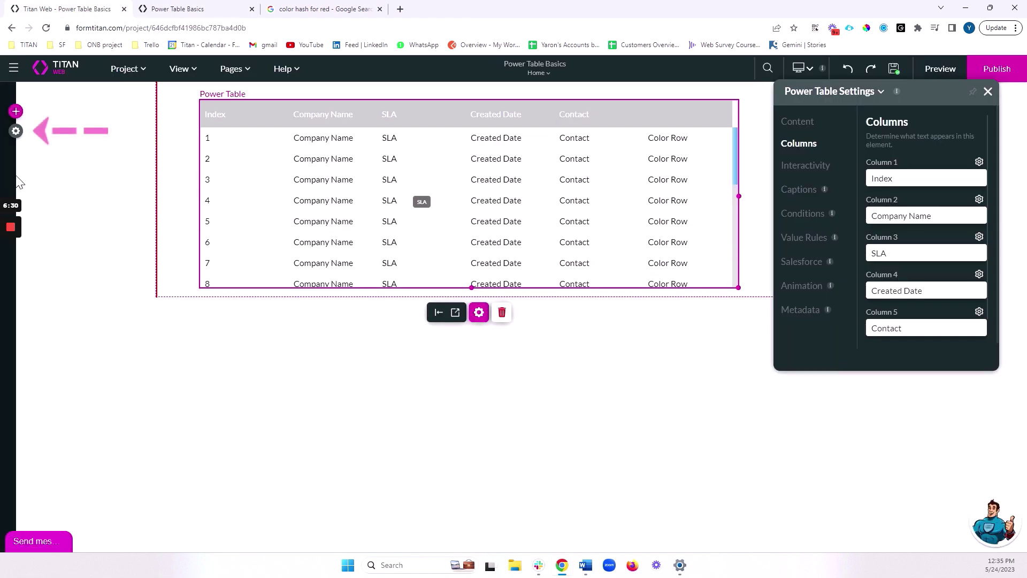
pyautogui.click(15, 131)
pyautogui.click(27, 238)
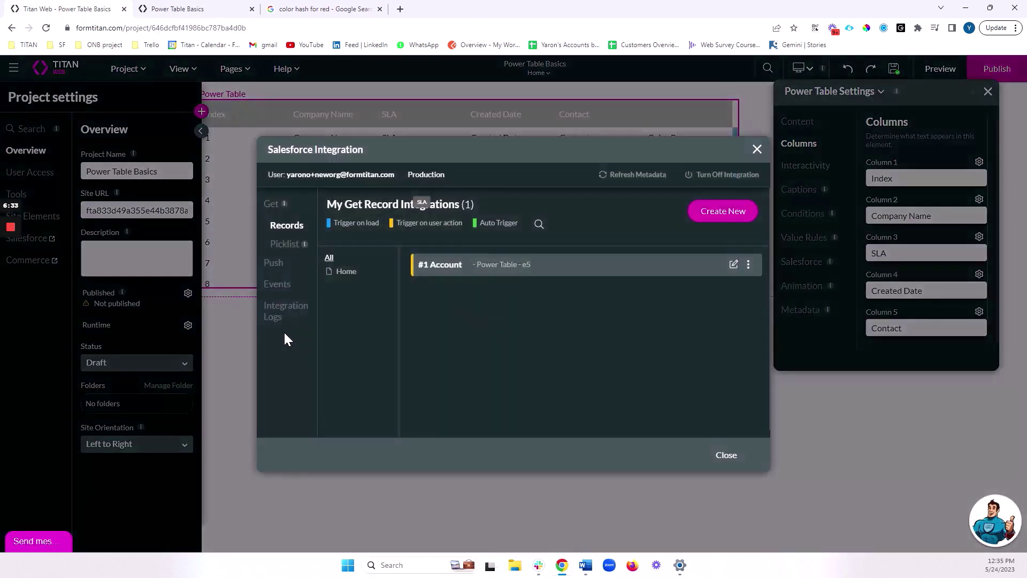
pyautogui.click(280, 323)
pyautogui.doubleClick(611, 273)
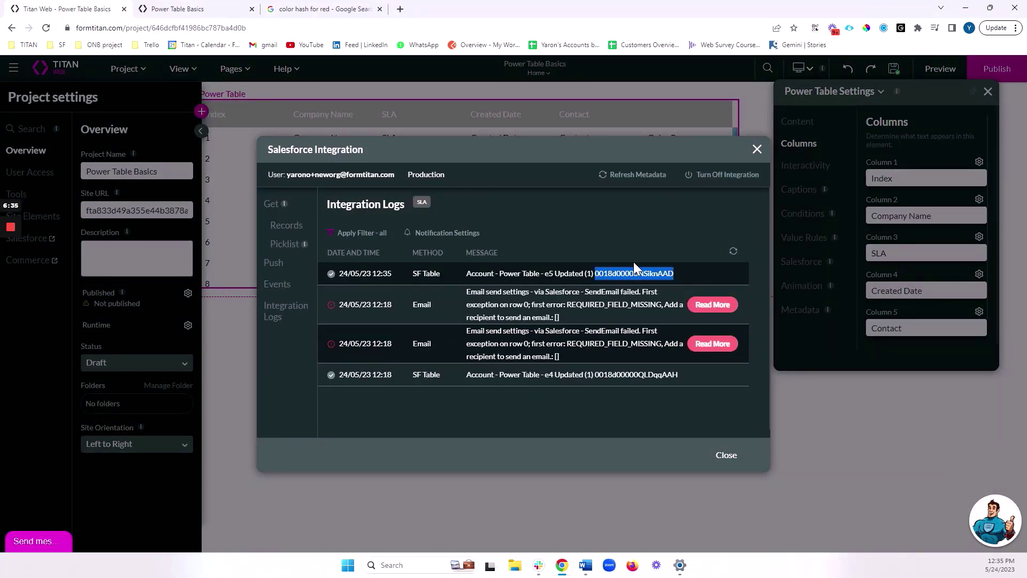
pyautogui.click(757, 150)
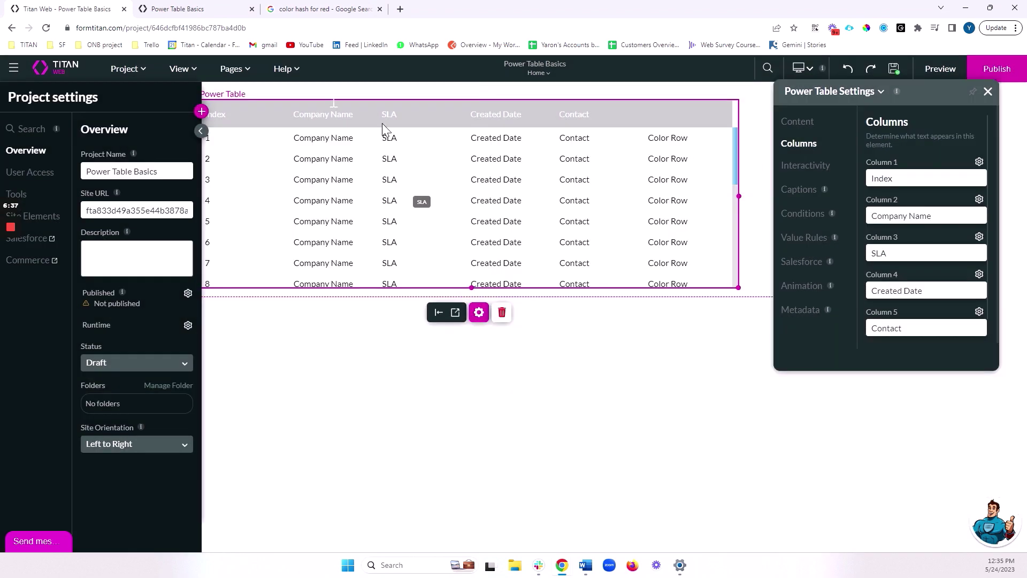
# Colour the Titan Inc. and Titan Strong rows red in the preview, then close it.
pyautogui.click(196, 7)
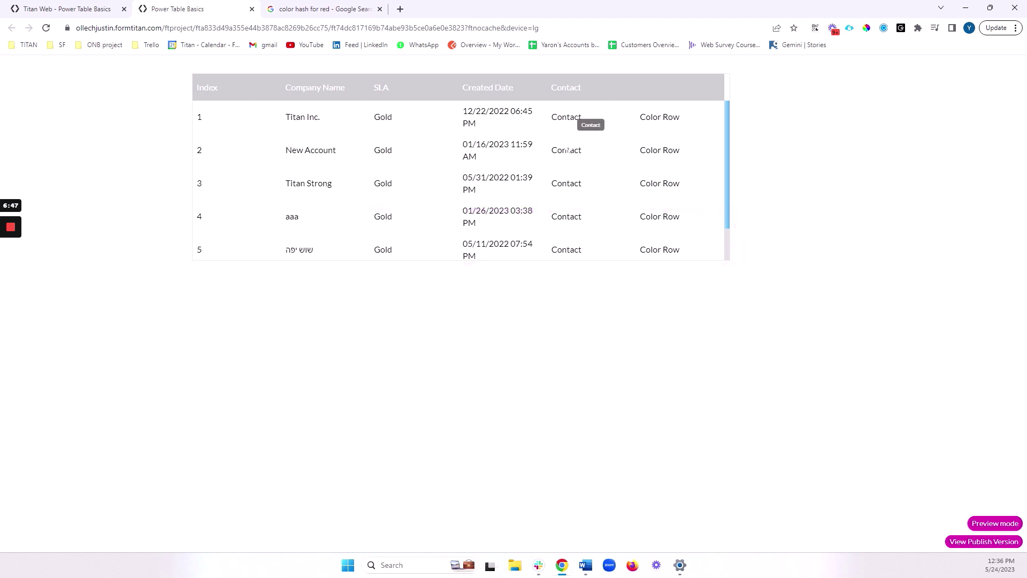
pyautogui.click(651, 127)
pyautogui.click(662, 190)
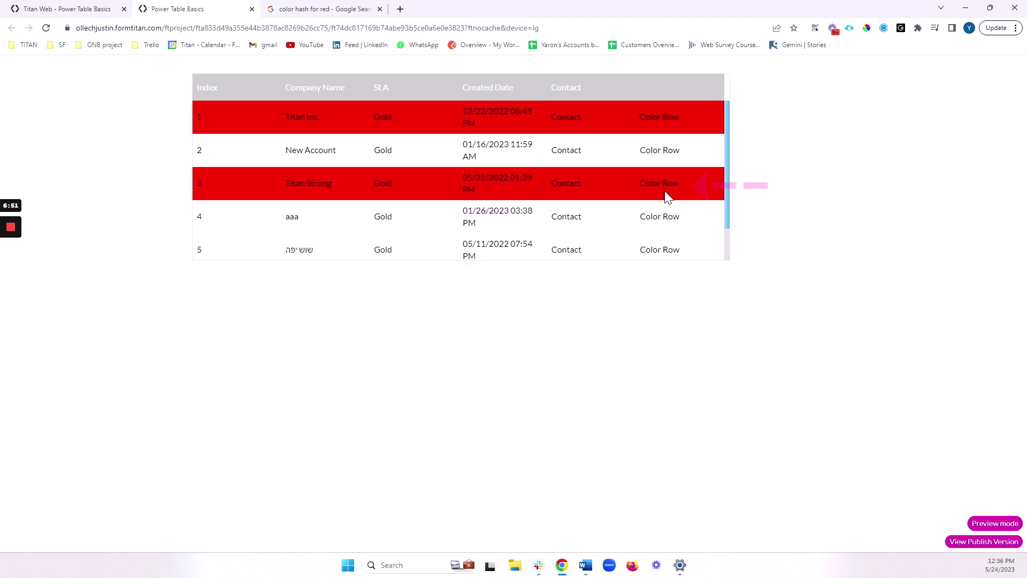
pyautogui.click(252, 9)
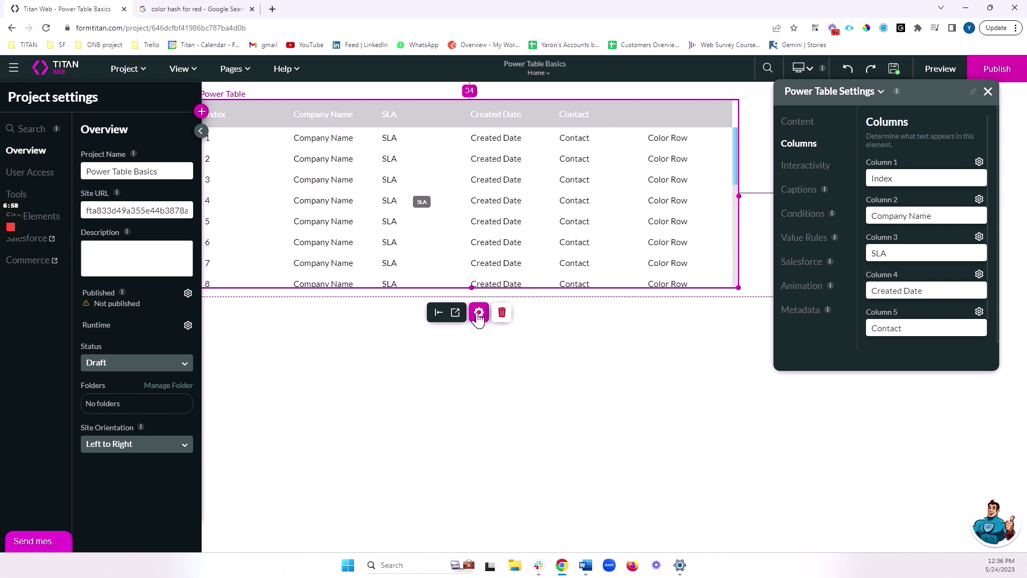
# Attach a nested Table component to the Contact column with Contact as its source.
pyautogui.click(816, 147)
pyautogui.click(914, 167)
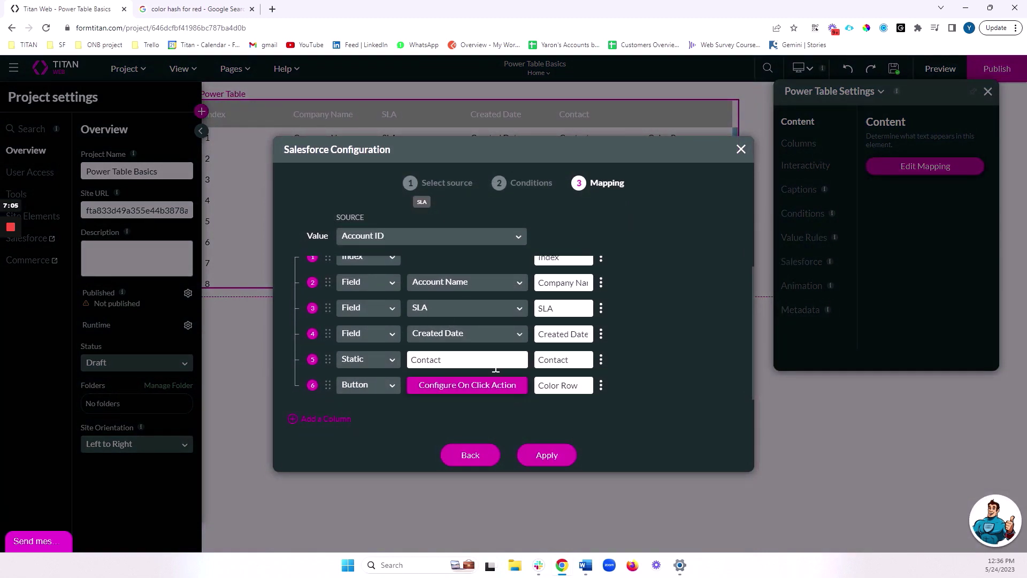
pyautogui.click(602, 362)
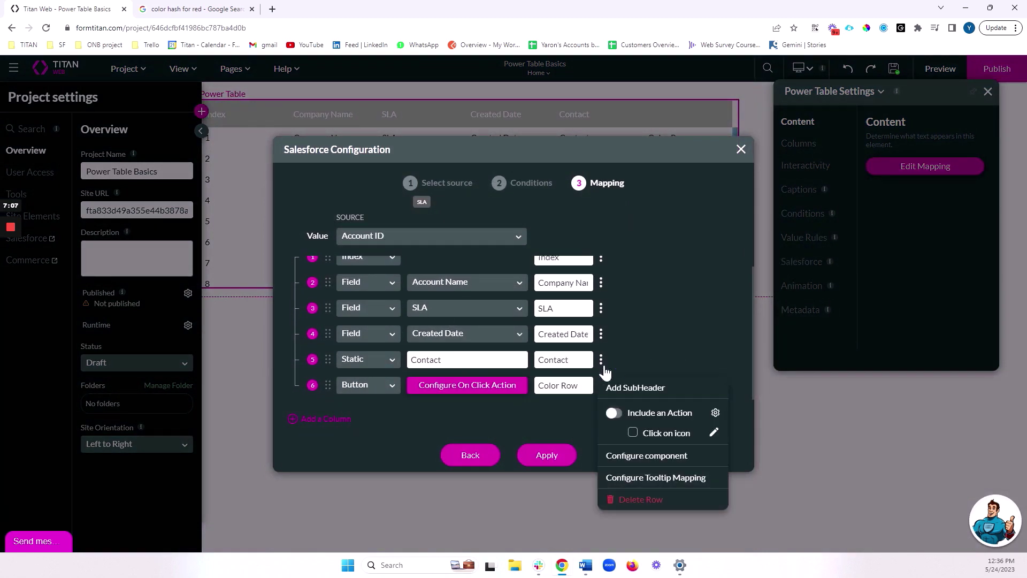
pyautogui.click(657, 463)
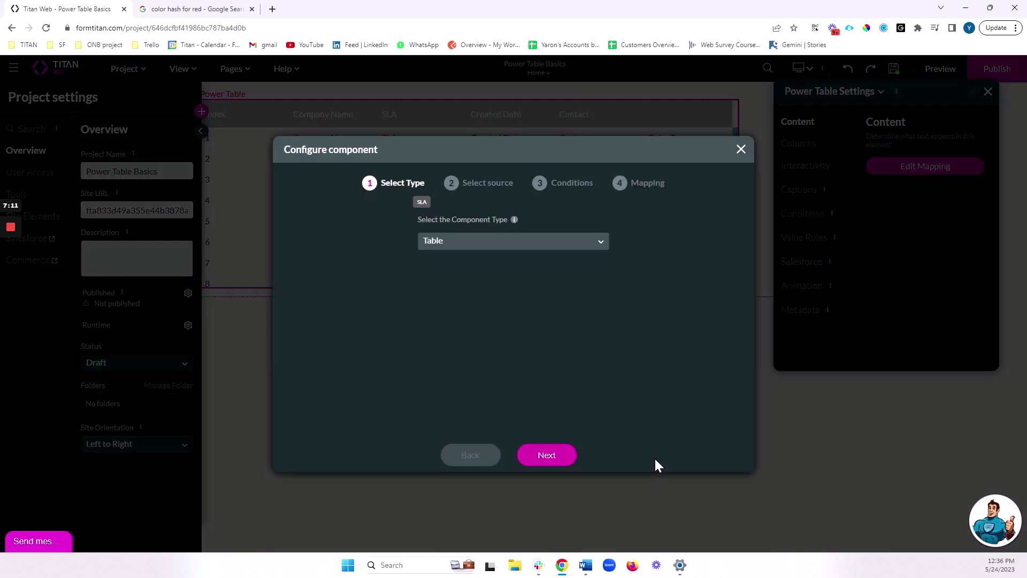
pyautogui.click(544, 459)
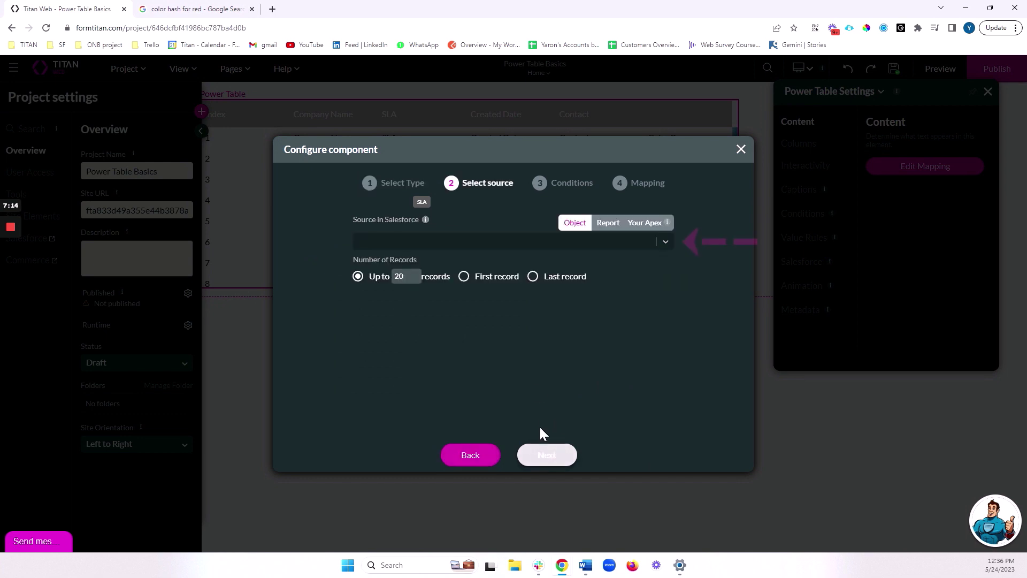
pyautogui.click(388, 239)
pyautogui.write('contact')
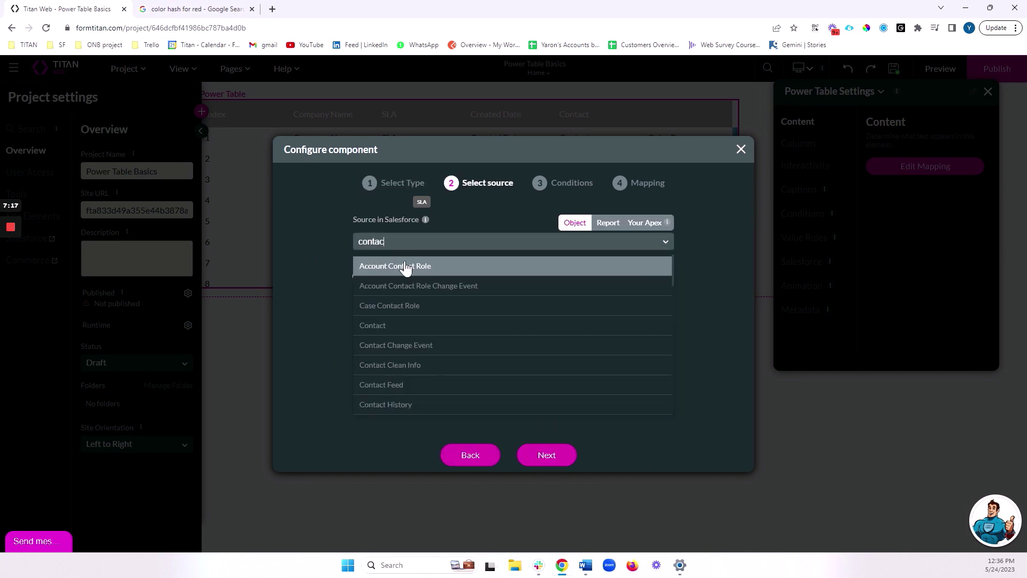
pyautogui.click(438, 325)
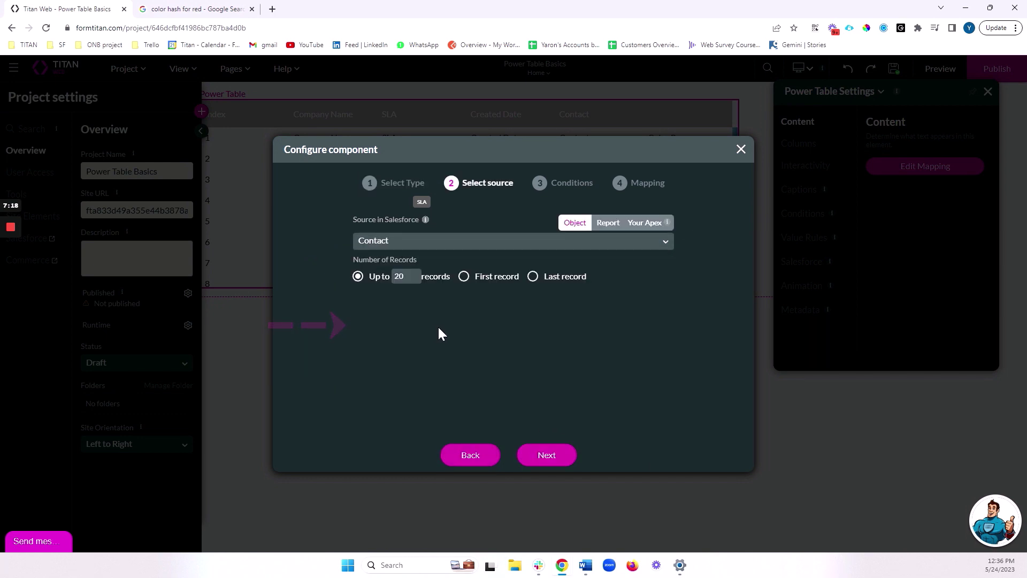
pyautogui.click(560, 454)
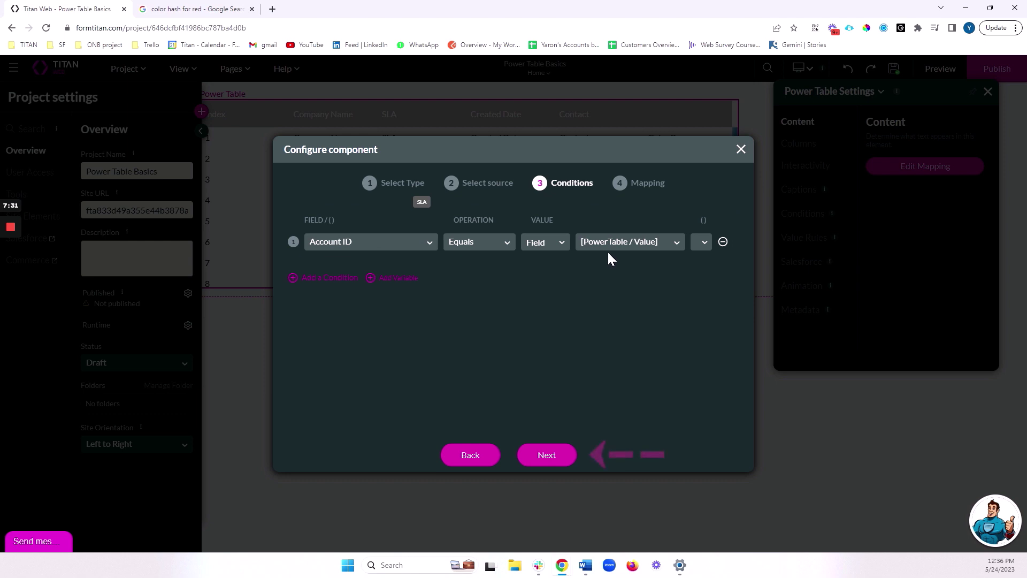
# Map the sub-table columns to First Name and Last Name, reviewing the Account ID condition.
pyautogui.click(555, 459)
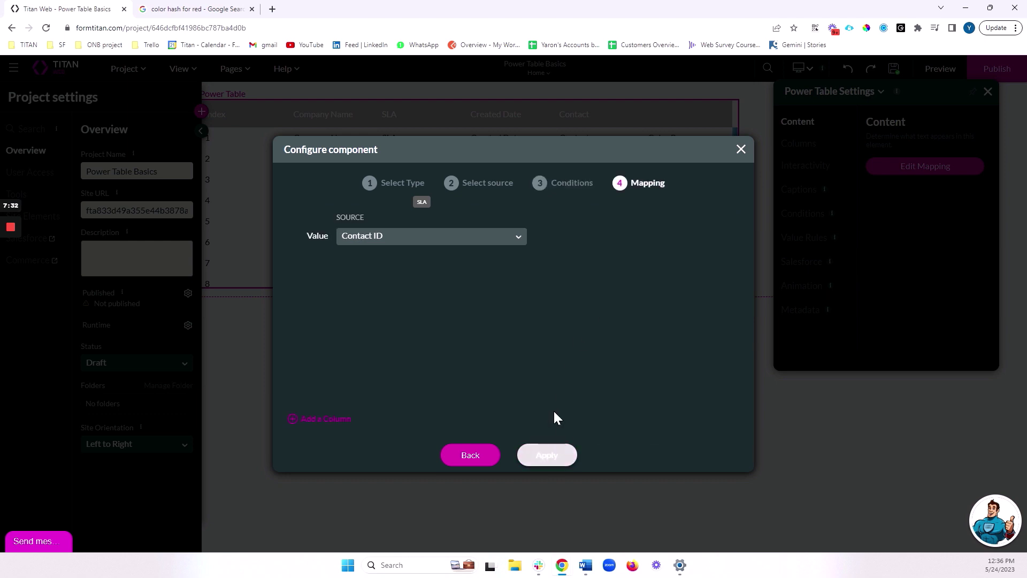
pyautogui.click(313, 419)
pyautogui.click(455, 267)
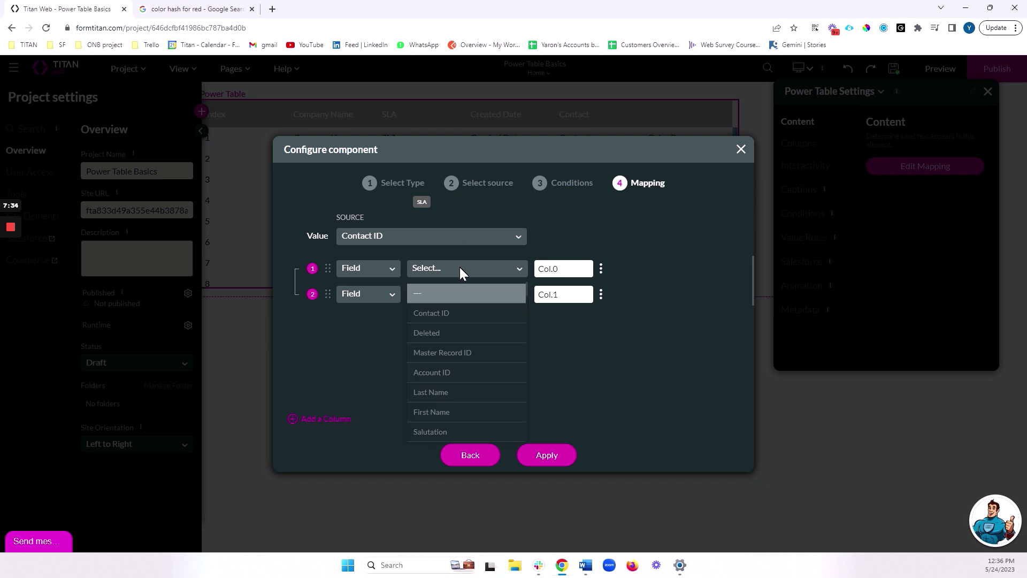
pyautogui.write('firs')
pyautogui.click(443, 294)
pyautogui.click(444, 294)
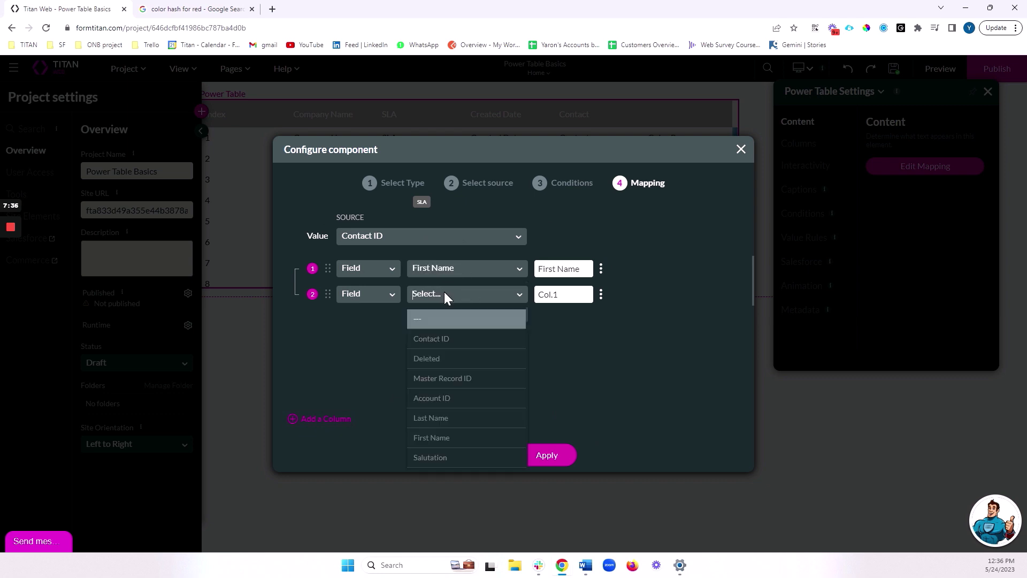
pyautogui.write('las')
pyautogui.click(427, 320)
pyautogui.click(475, 456)
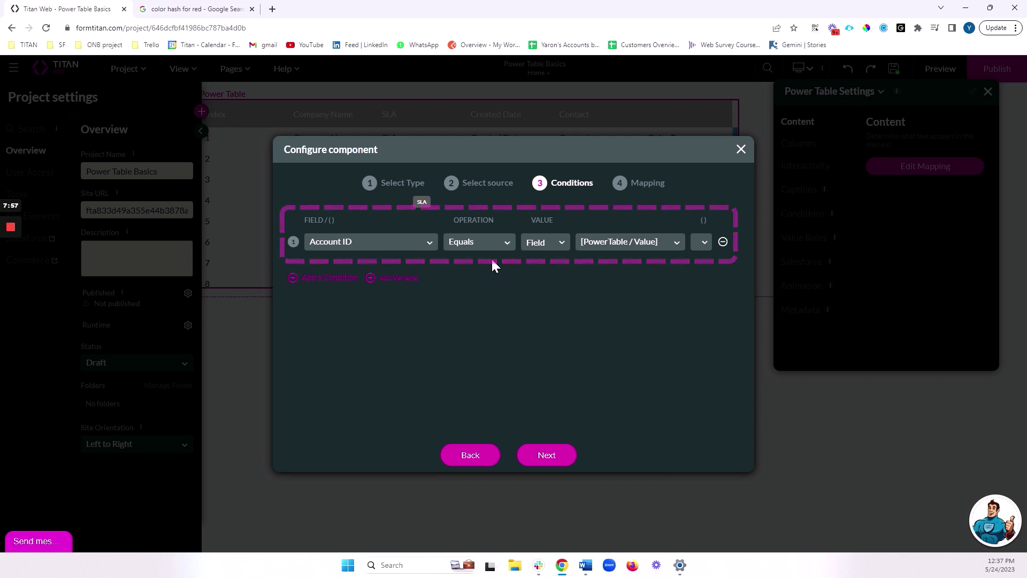
pyautogui.click(561, 454)
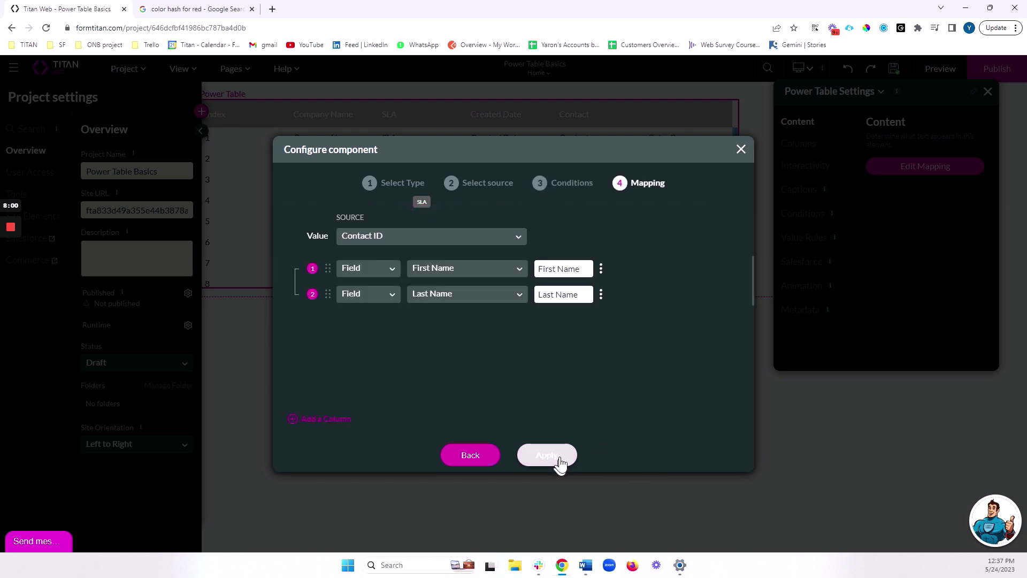
pyautogui.scroll(1, 610, 333)
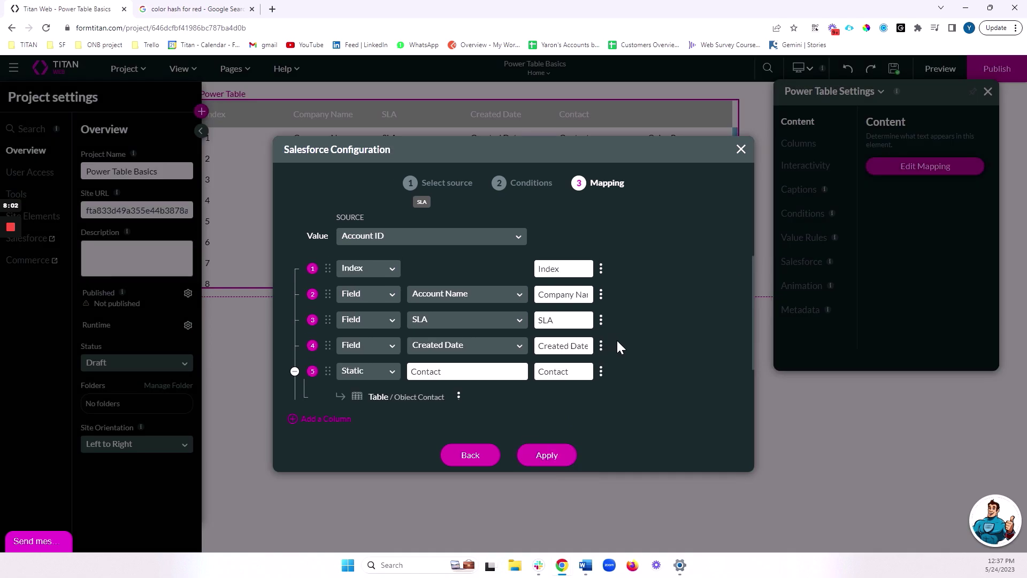
# Apply the sub-table configuration, save the project, and open a live preview.
pyautogui.click(554, 470)
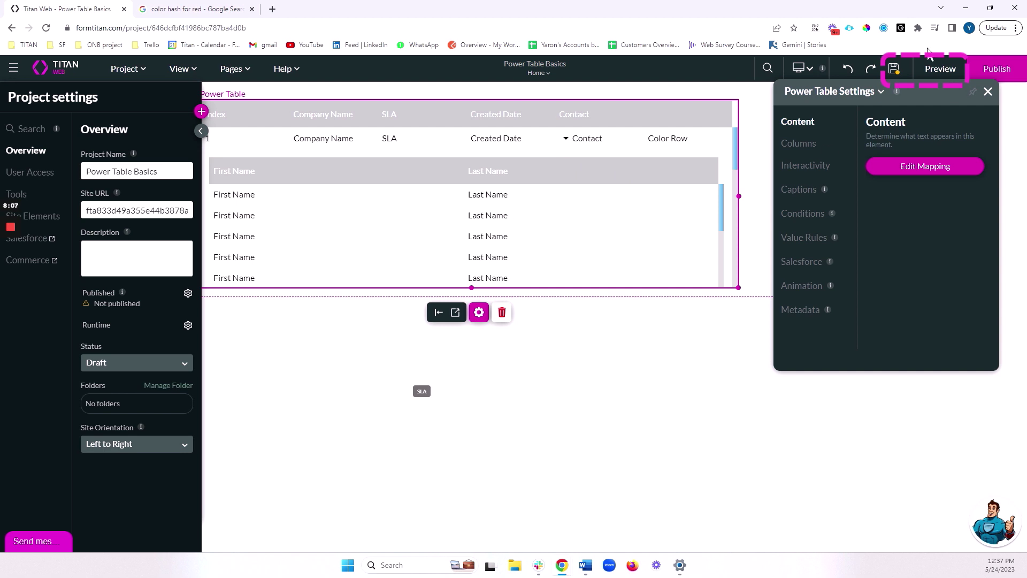
pyautogui.click(892, 69)
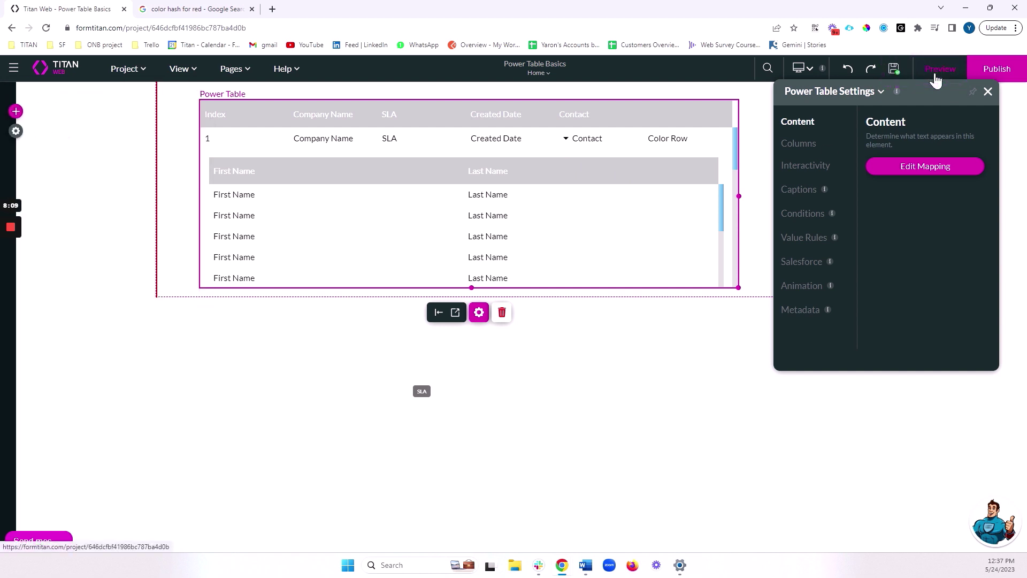
pyautogui.click(934, 75)
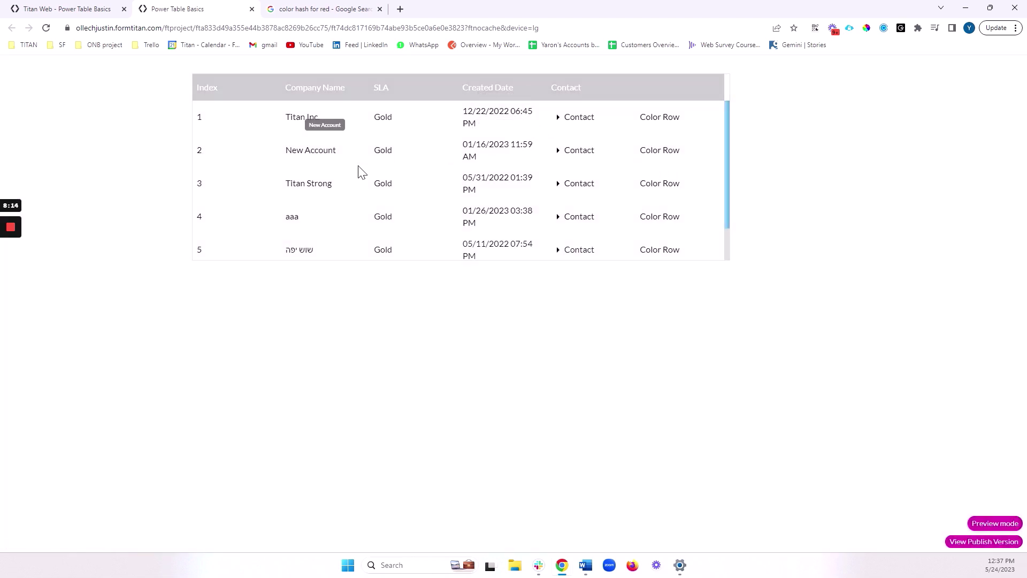
# Expand and collapse the contact lists for Titan Strong and New Account.
pyautogui.scroll(-1, 496, 188)
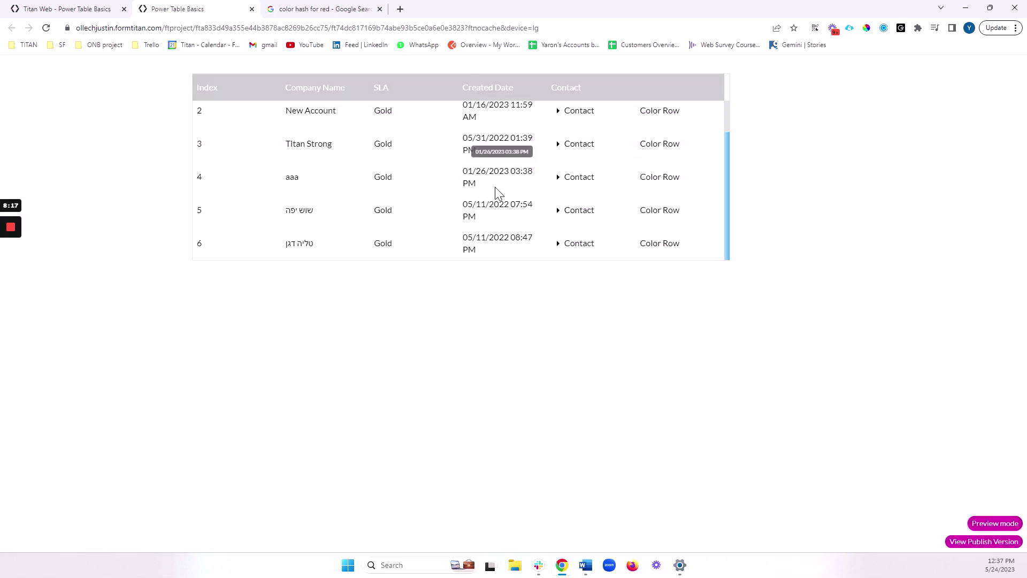
pyautogui.scroll(1, 498, 191)
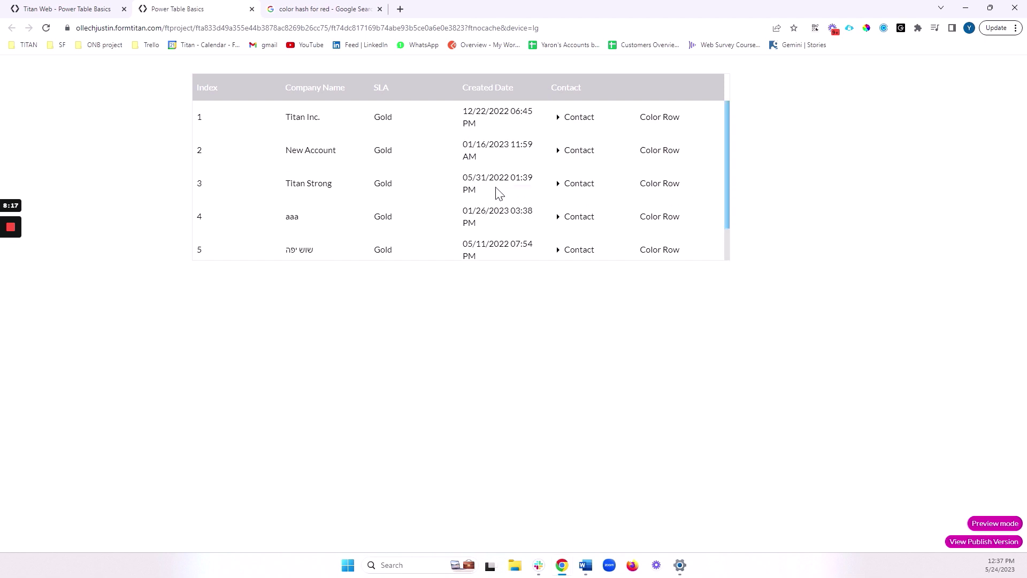
pyautogui.click(560, 184)
pyautogui.scroll(-1, 695, 187)
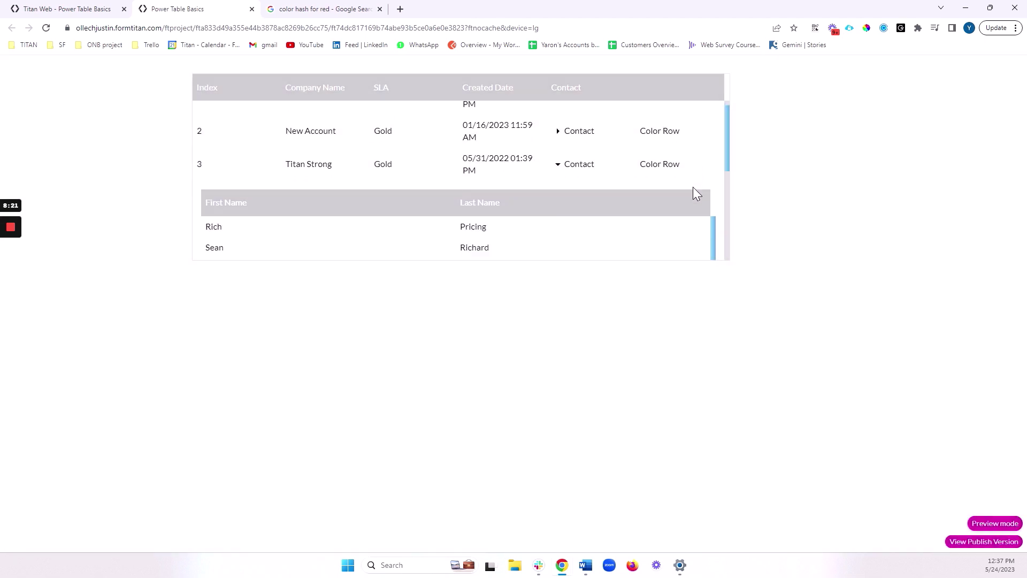
pyautogui.scroll(-2, 685, 190)
pyautogui.scroll(-2, 605, 217)
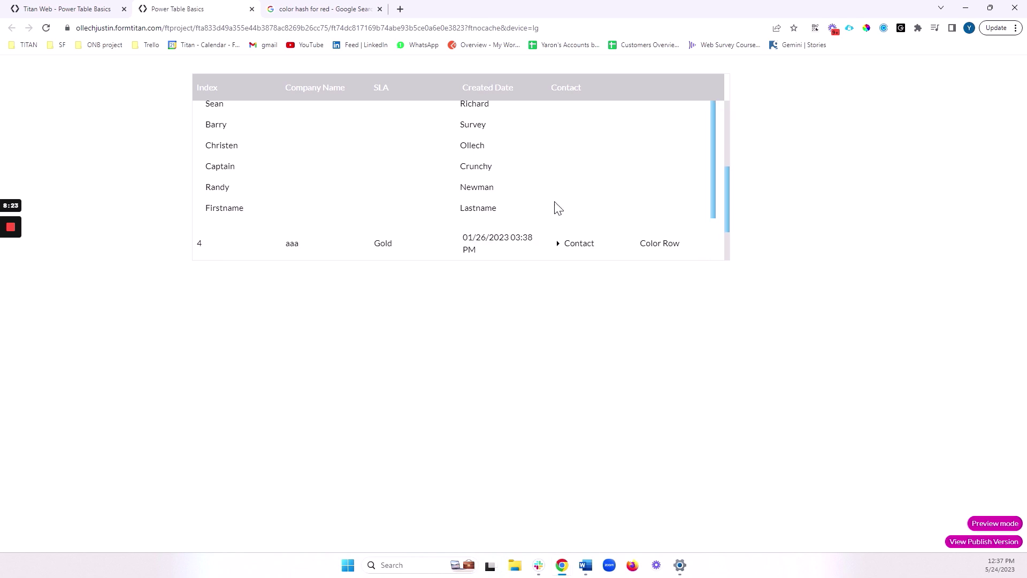
pyautogui.scroll(3, 532, 178)
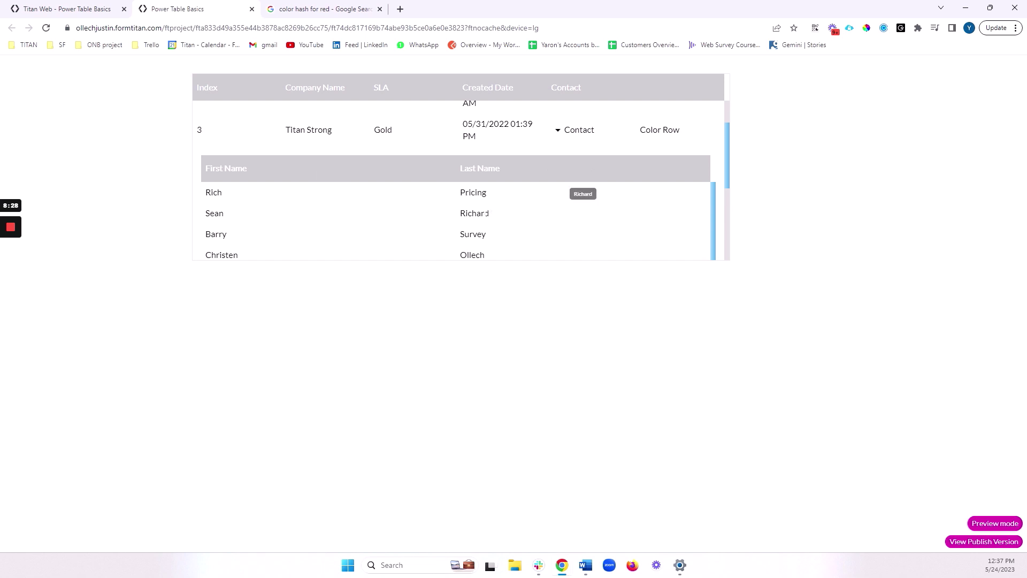
pyautogui.scroll(1, 529, 225)
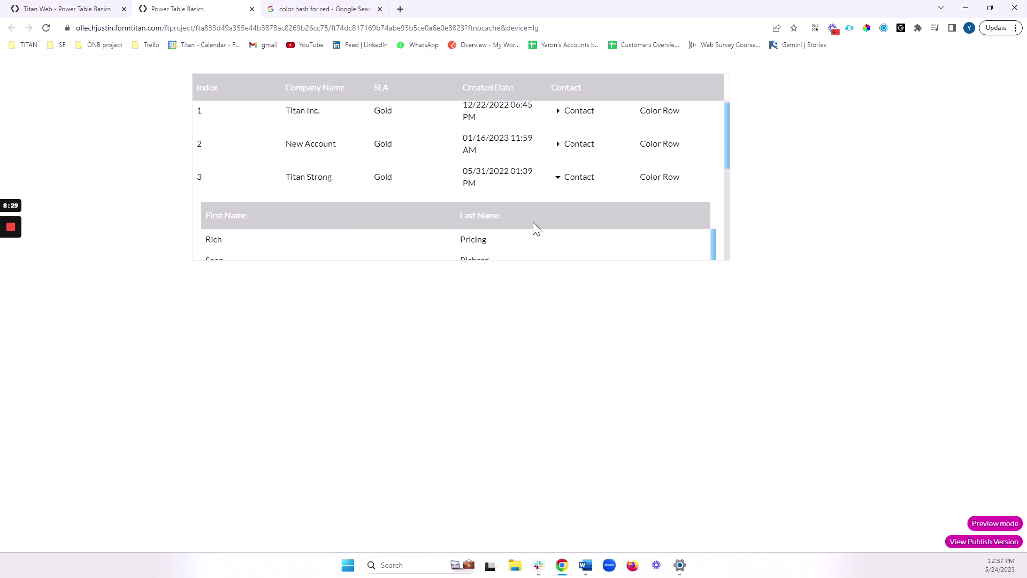
pyautogui.click(559, 184)
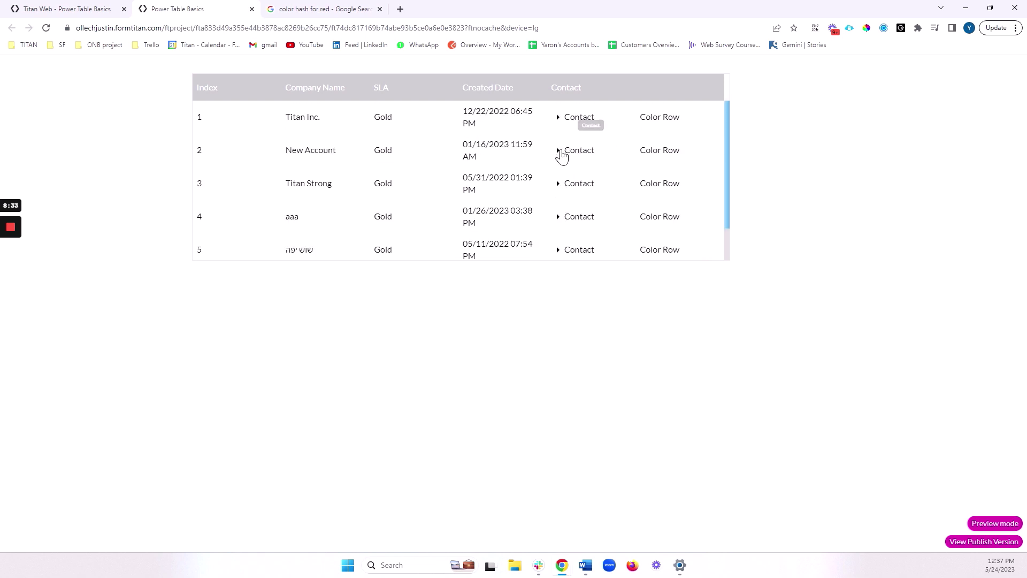
pyautogui.click(562, 154)
pyautogui.scroll(-1, 409, 209)
pyautogui.scroll(1, 503, 215)
pyautogui.click(558, 152)
# Back in the editor, check Auto Grow in Interactivity and collapse row 1's Contacts sub-table.
pyautogui.click(251, 9)
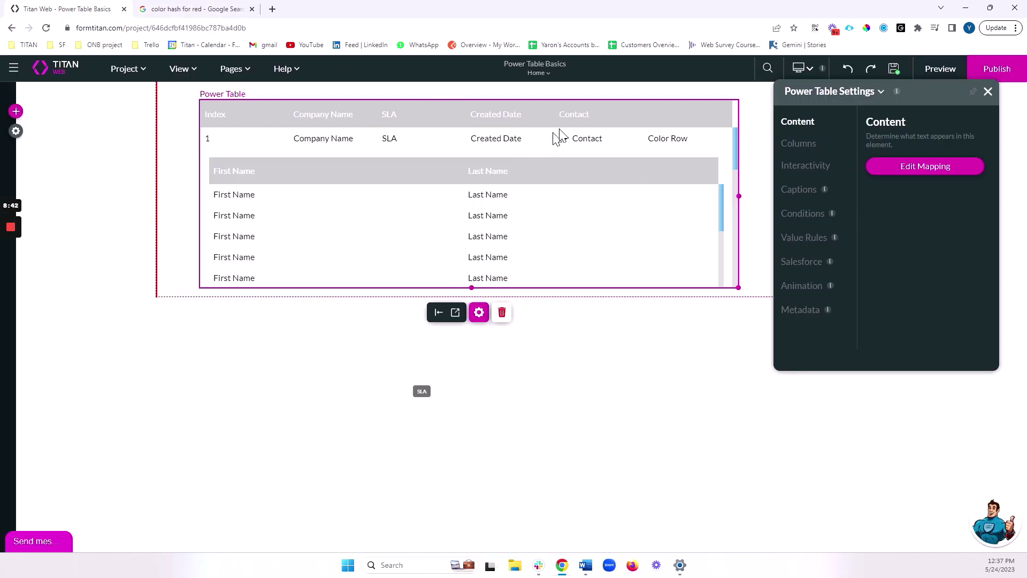
pyautogui.click(567, 140)
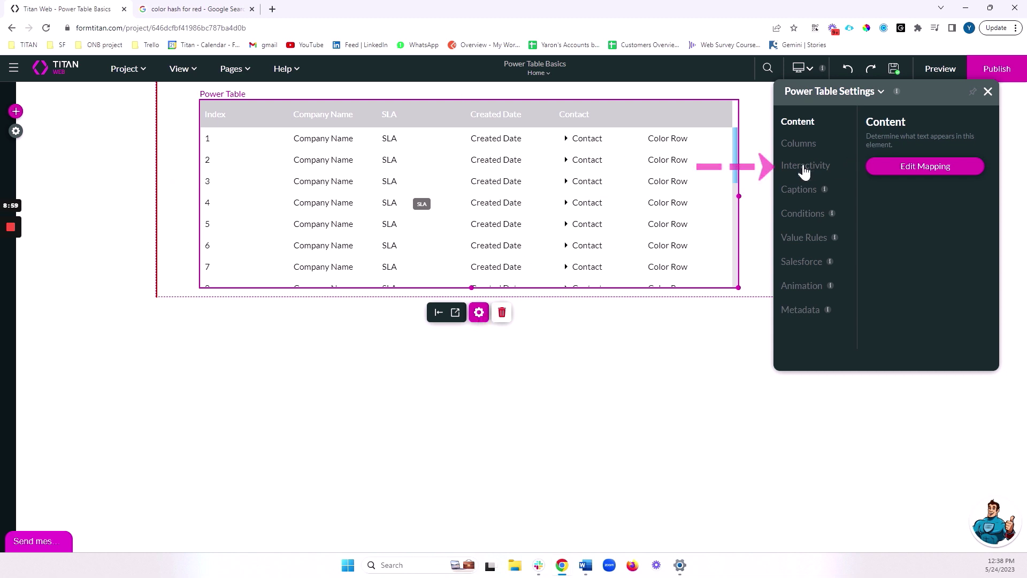
pyautogui.click(839, 168)
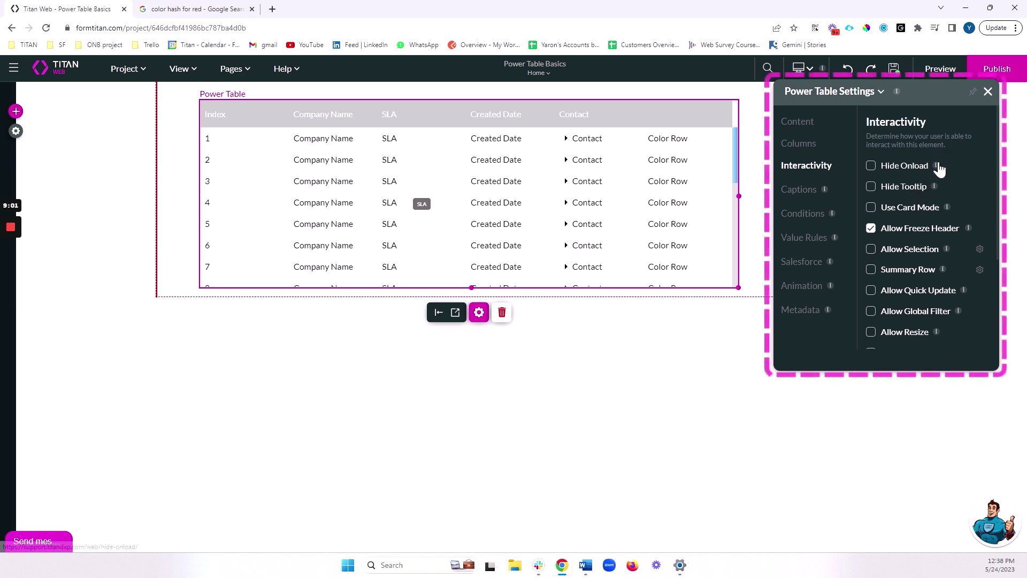
pyautogui.scroll(-1, 942, 163)
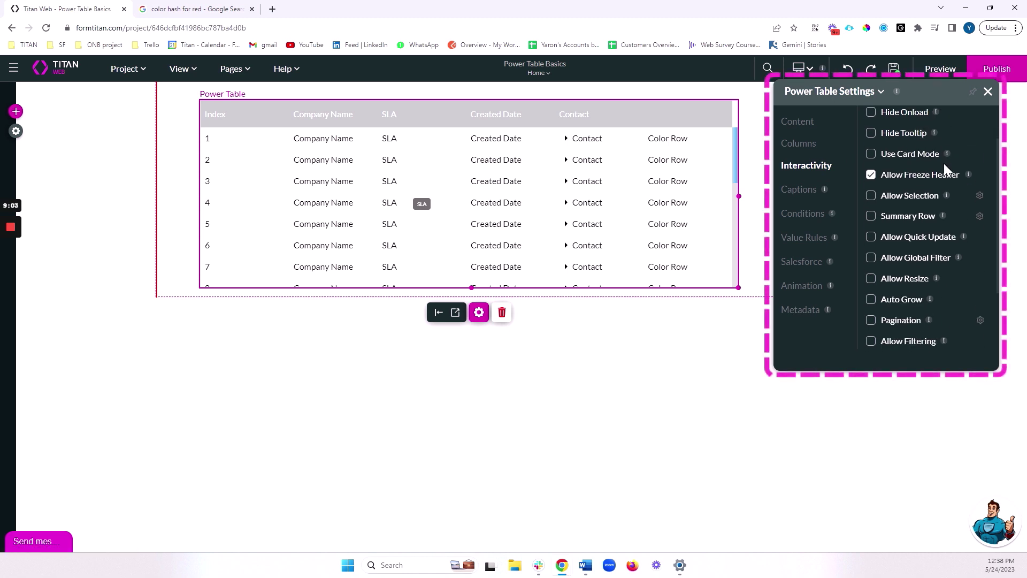
pyautogui.scroll(-1, 911, 196)
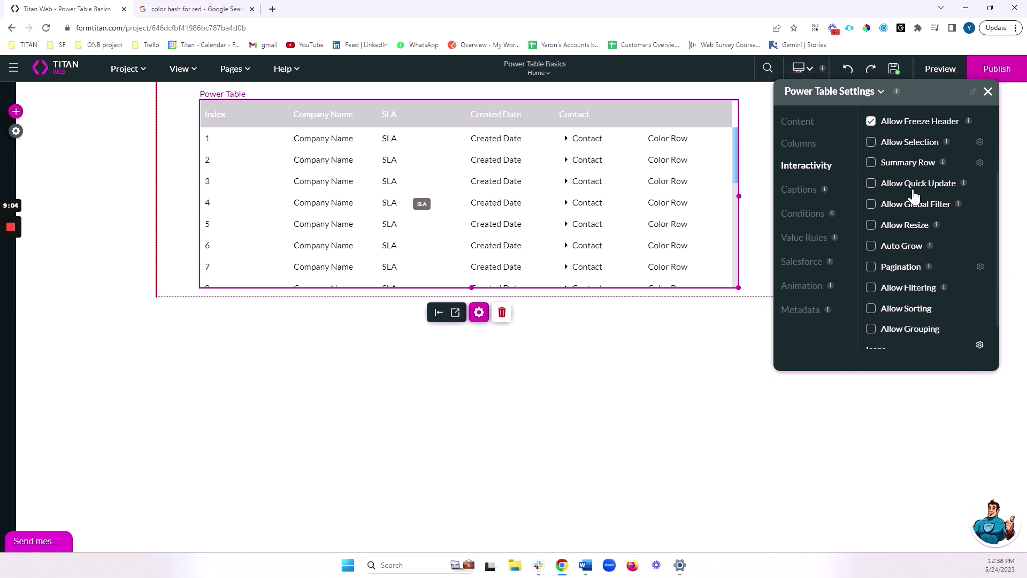
pyautogui.click(872, 248)
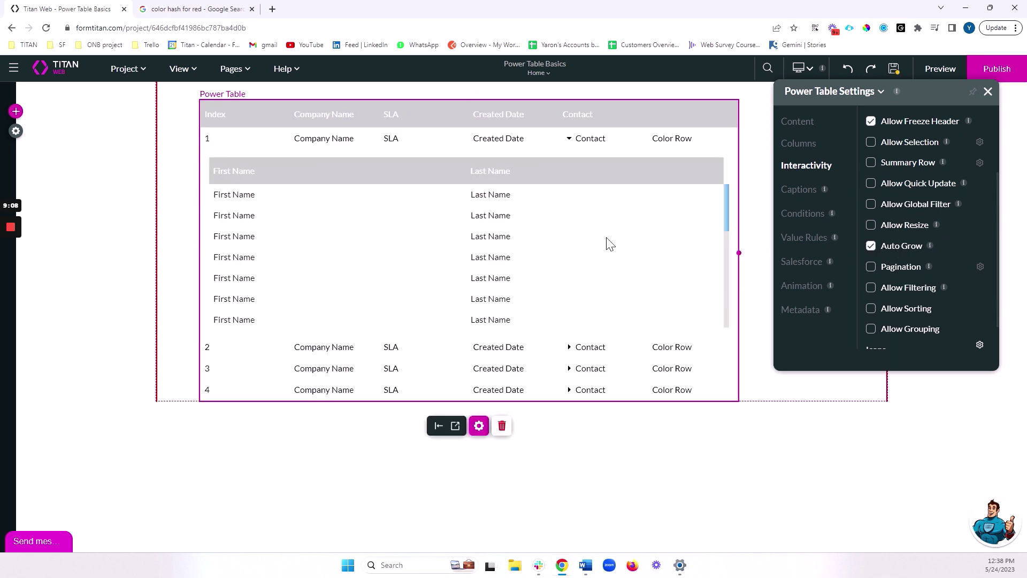
pyautogui.click(570, 146)
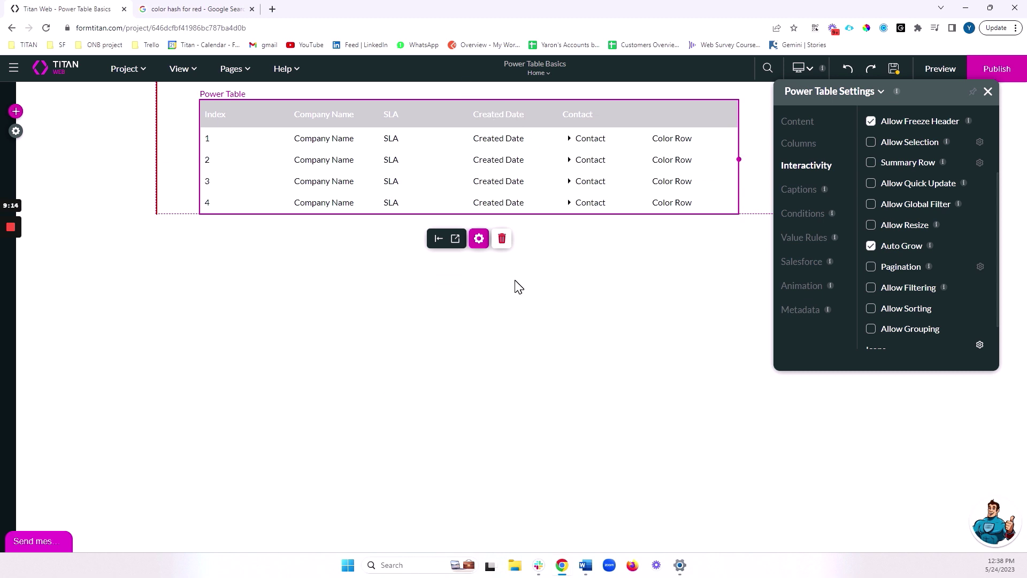
pyautogui.scroll(-1, 913, 264)
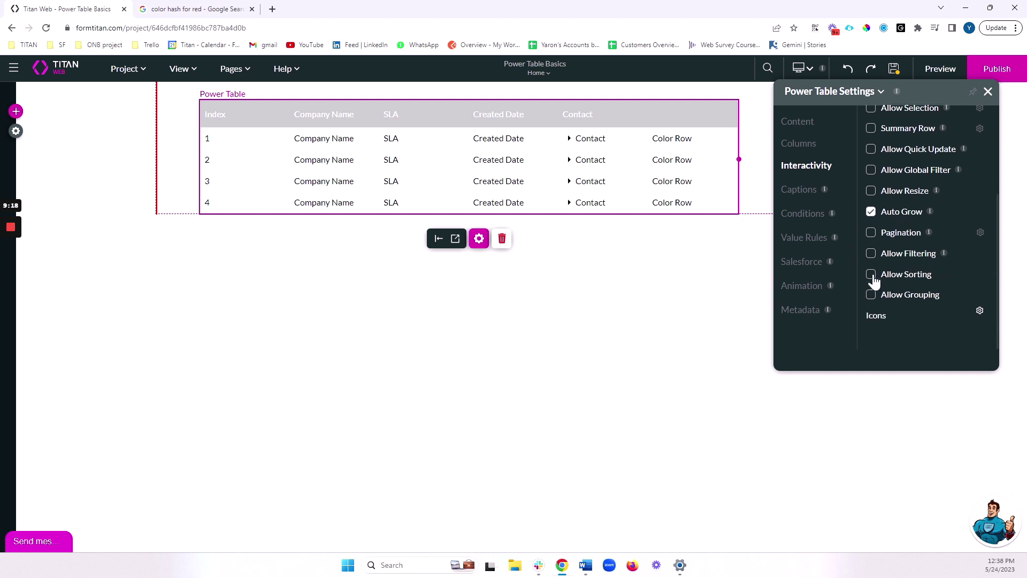
# Enable sorting and sort the table by Created Date.
pyautogui.click(894, 280)
pyautogui.click(898, 312)
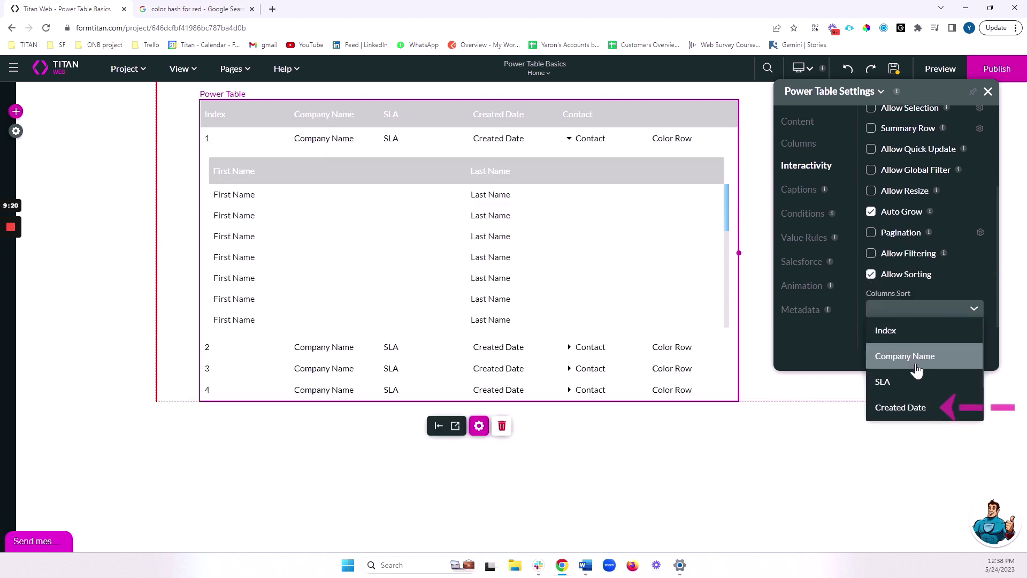
pyautogui.click(918, 406)
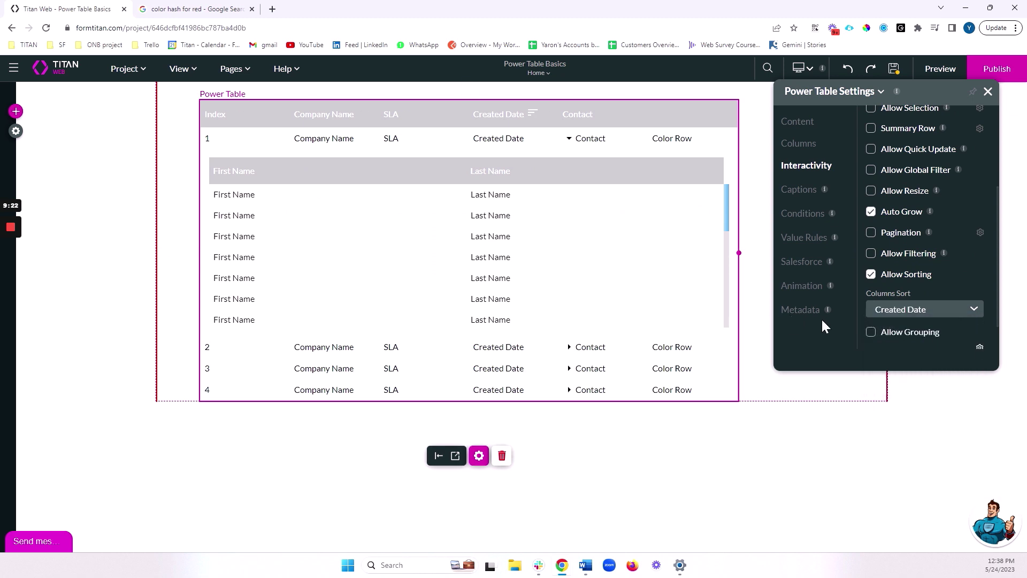
# Enable filtering with Company Name as the filter column.
pyautogui.click(871, 254)
pyautogui.click(919, 293)
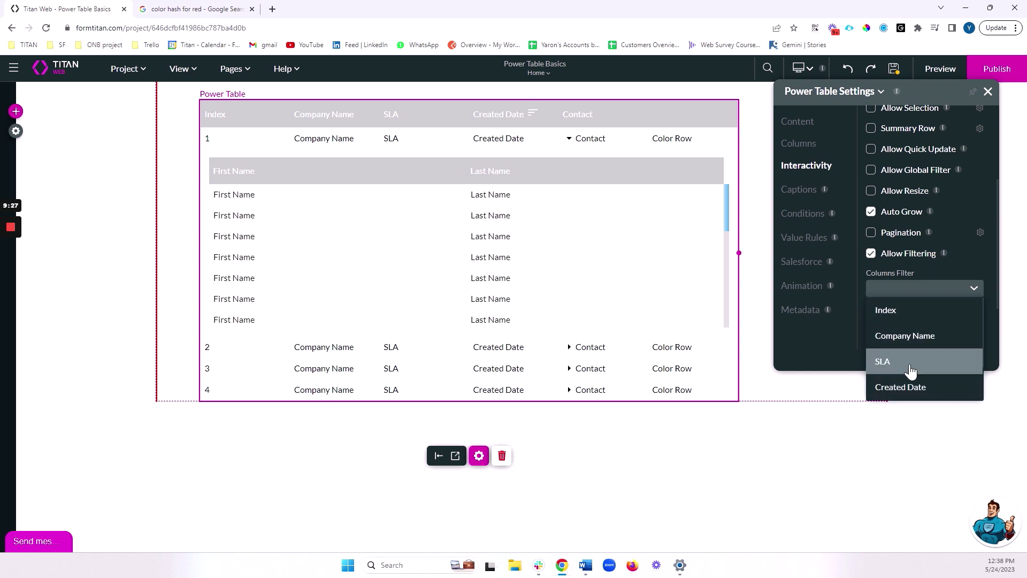
pyautogui.click(921, 336)
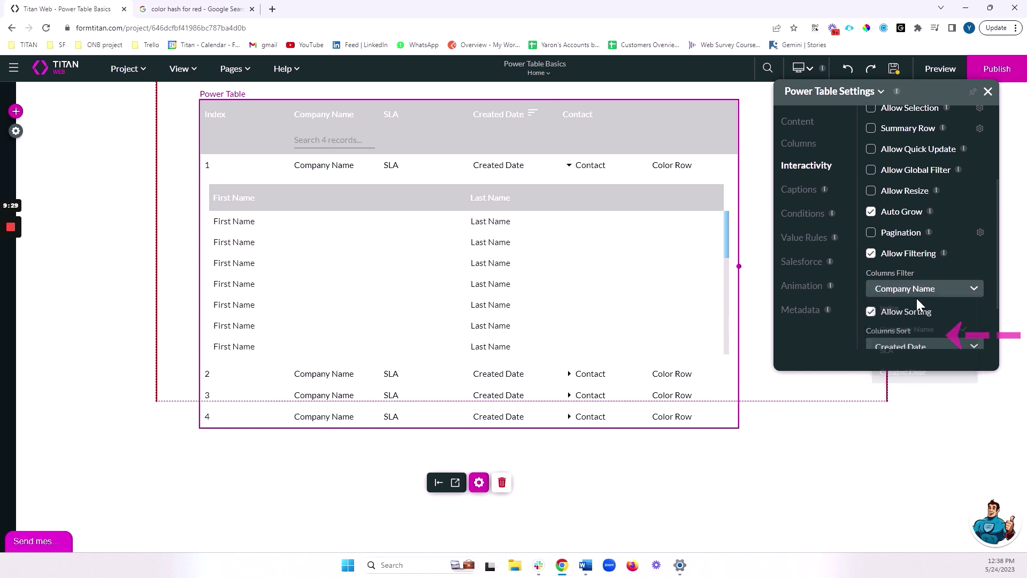
pyautogui.click(917, 293)
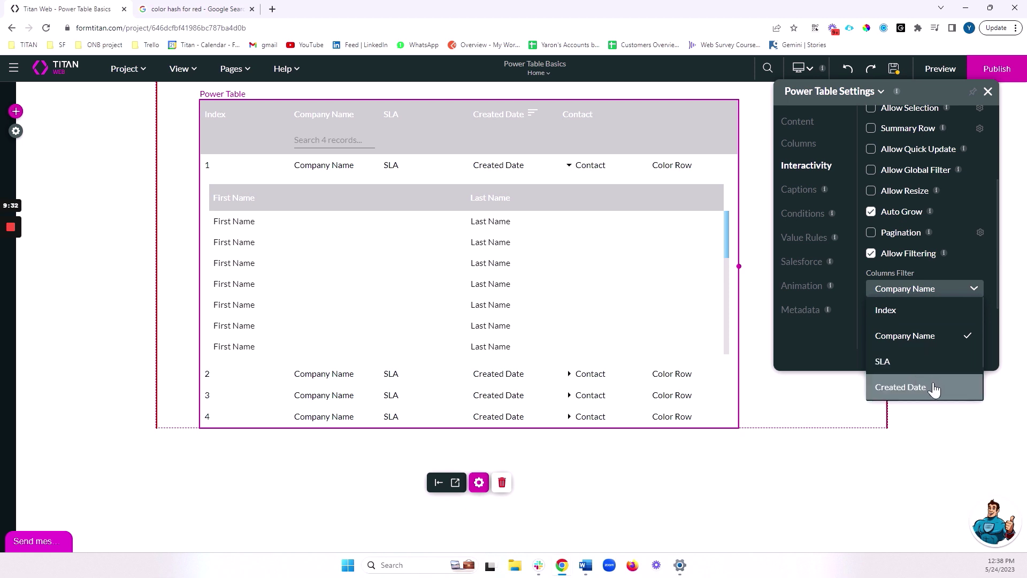
pyautogui.scroll(-2, 944, 321)
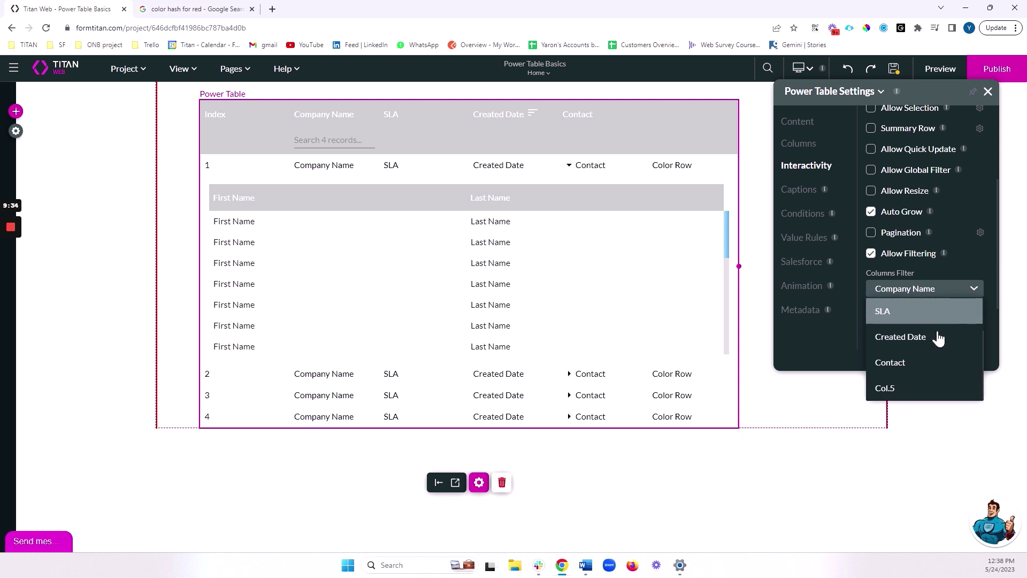
pyautogui.scroll(2, 937, 347)
pyautogui.click(928, 291)
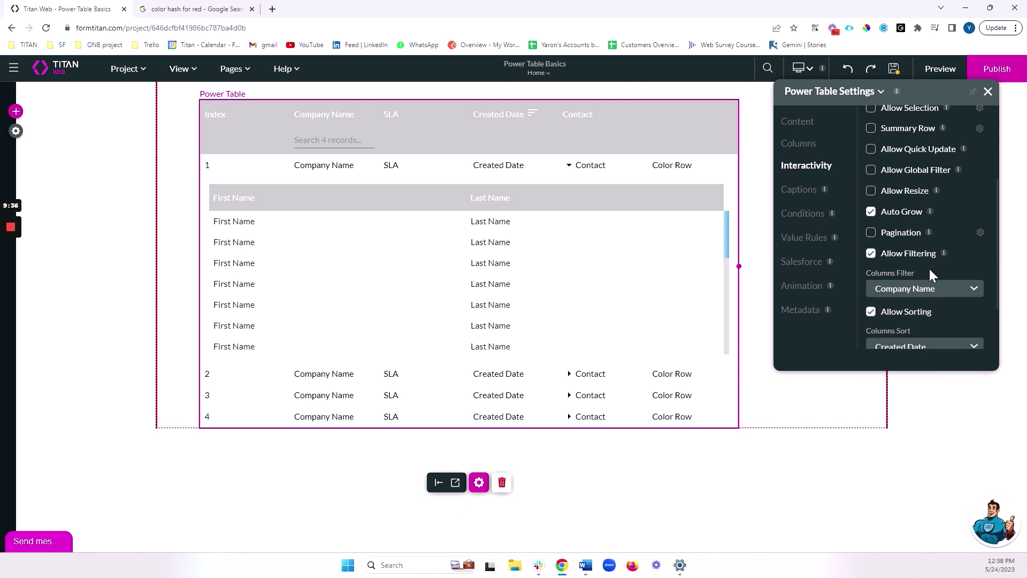
pyautogui.scroll(3, 933, 276)
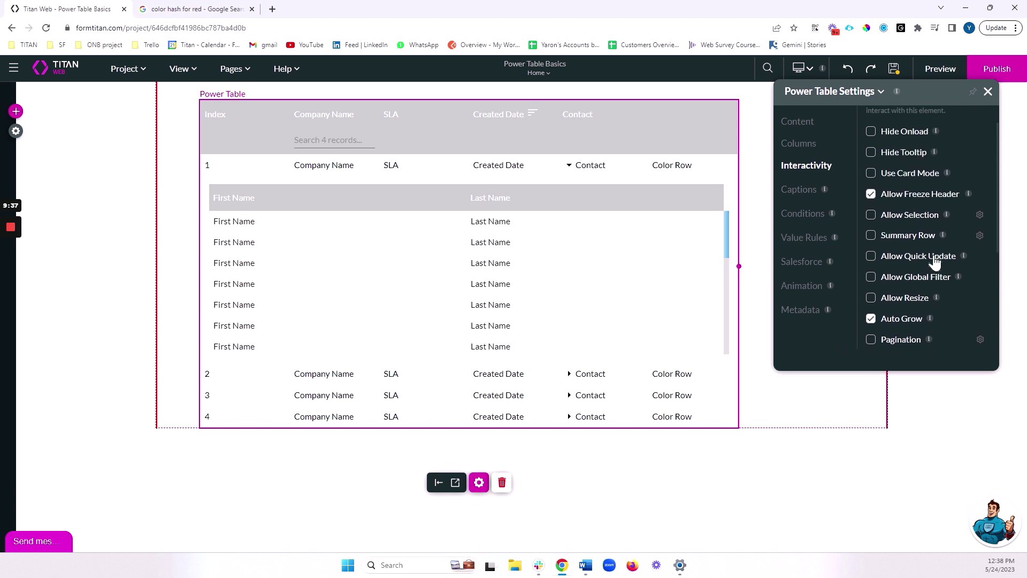
# Preview the table and cycle the Created Date sort through ascending, descending and unsorted.
pyautogui.click(940, 71)
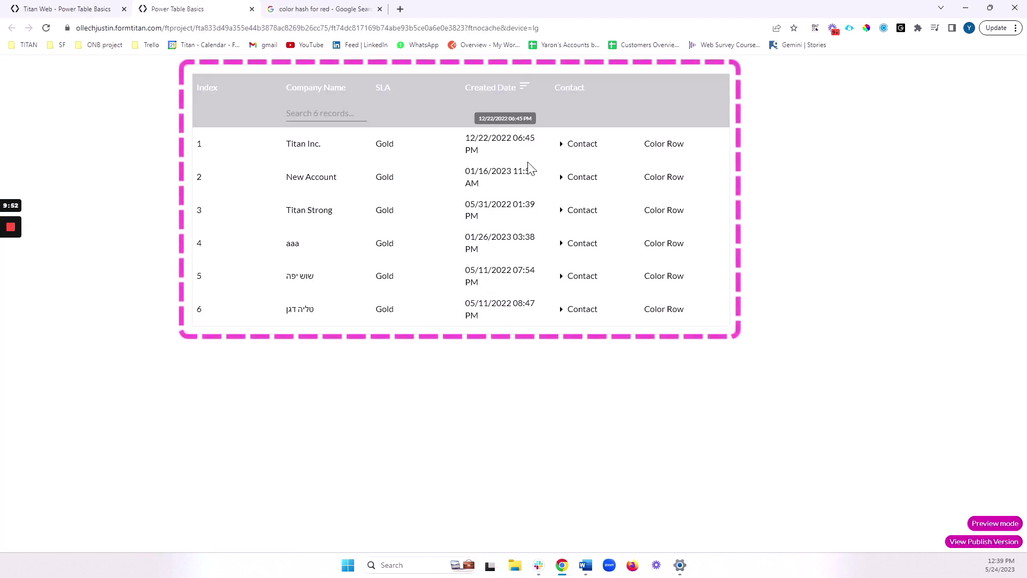
pyautogui.click(524, 88)
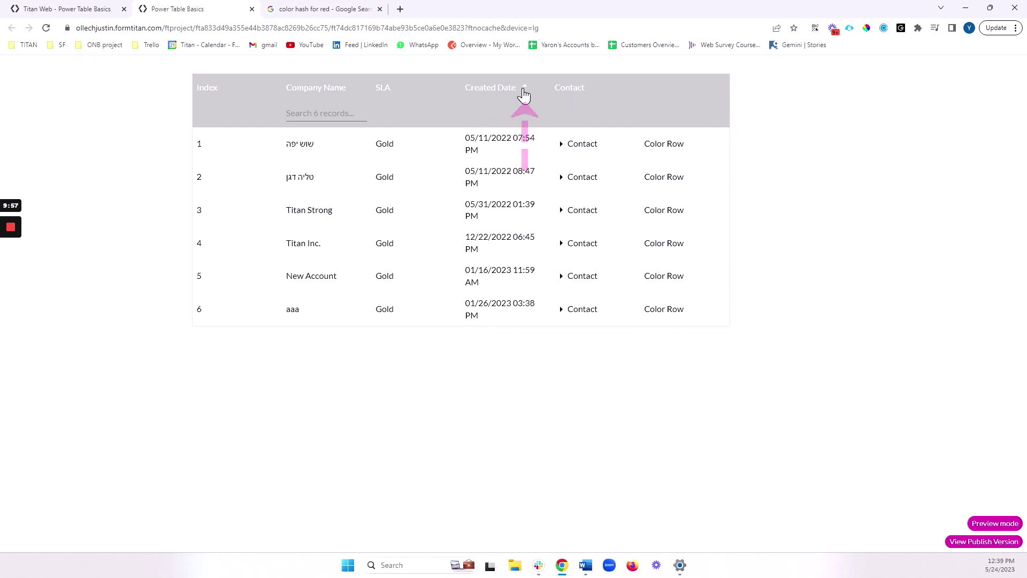
pyautogui.click(524, 89)
pyautogui.click(524, 90)
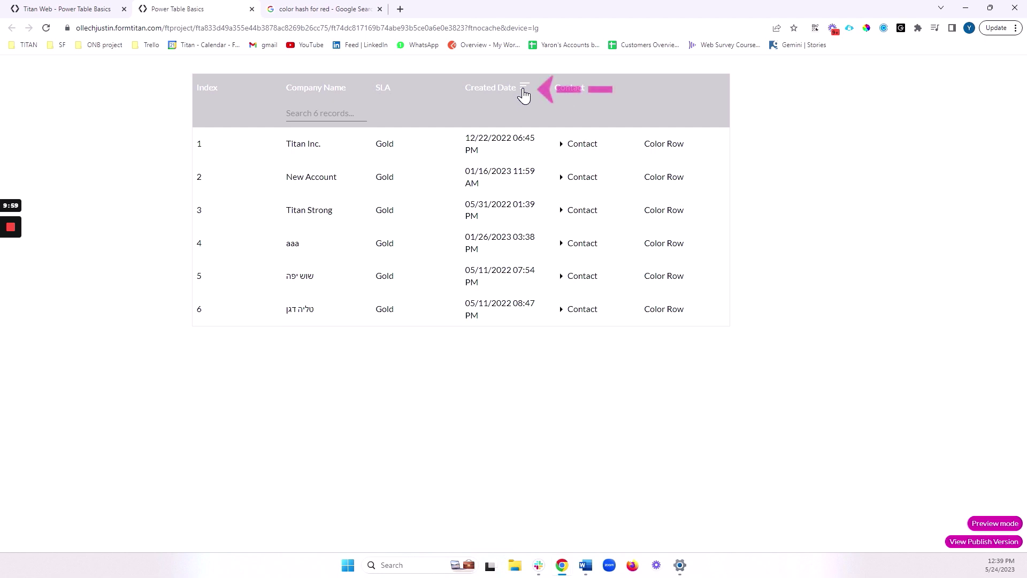
pyautogui.click(524, 90)
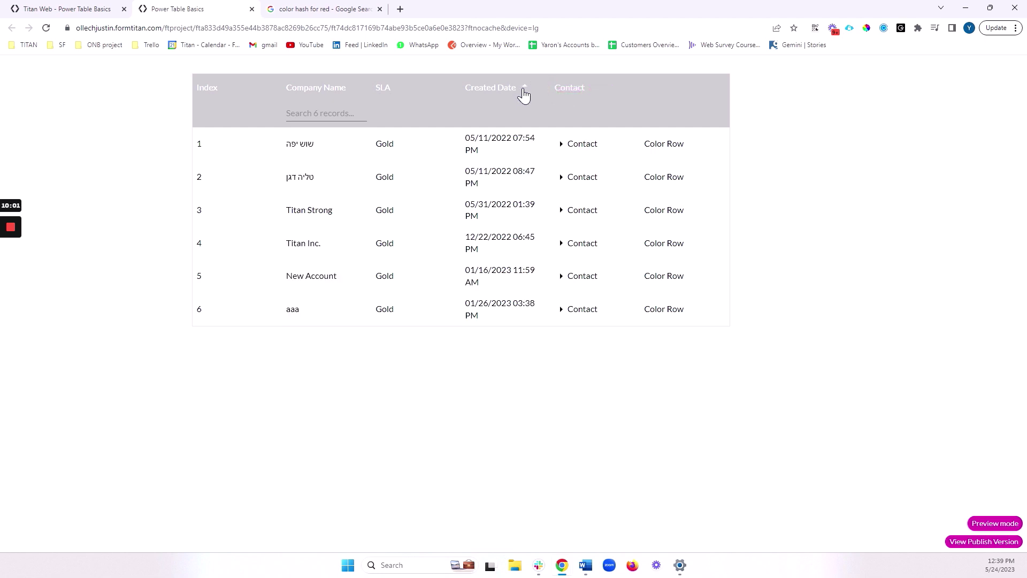
pyautogui.click(523, 95)
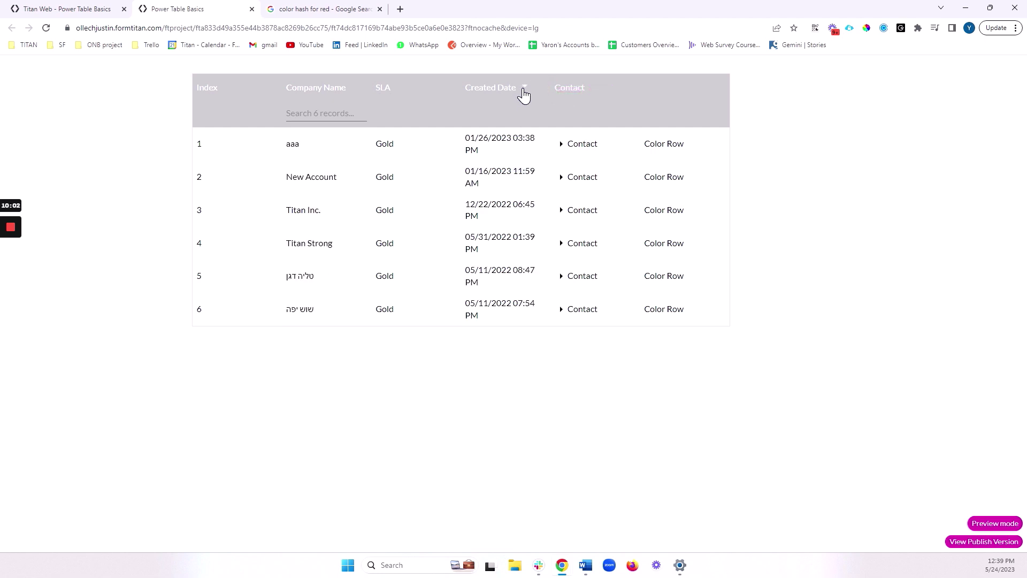
pyautogui.click(524, 95)
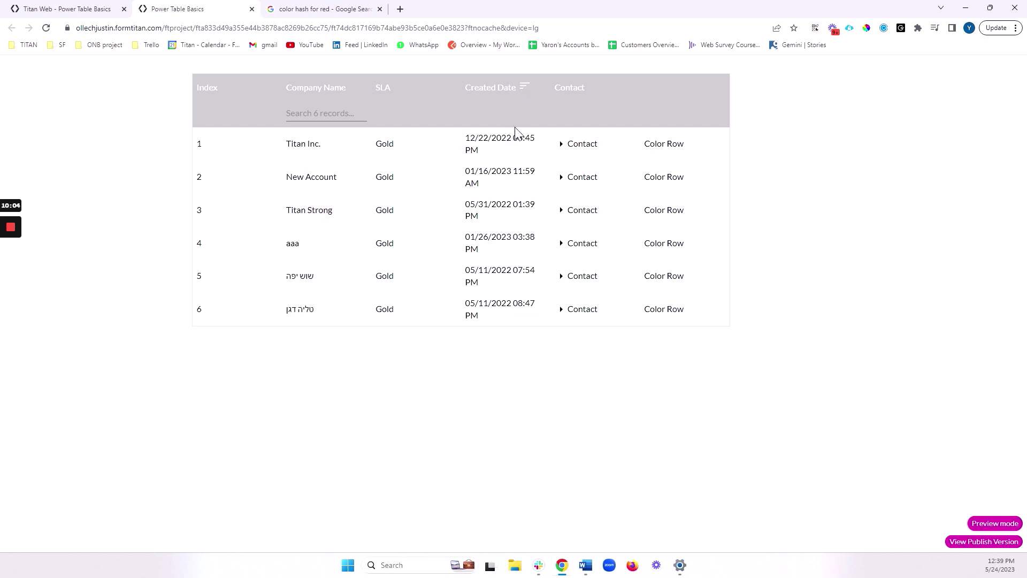
pyautogui.click(320, 115)
pyautogui.write('tit')
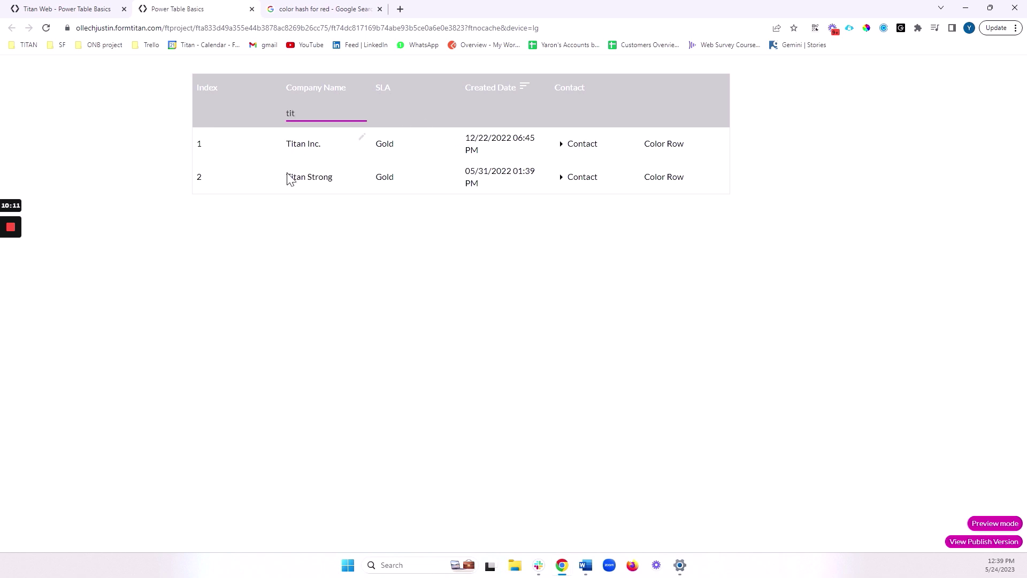
pyautogui.moveTo(287, 146); pyautogui.dragTo(334, 152)
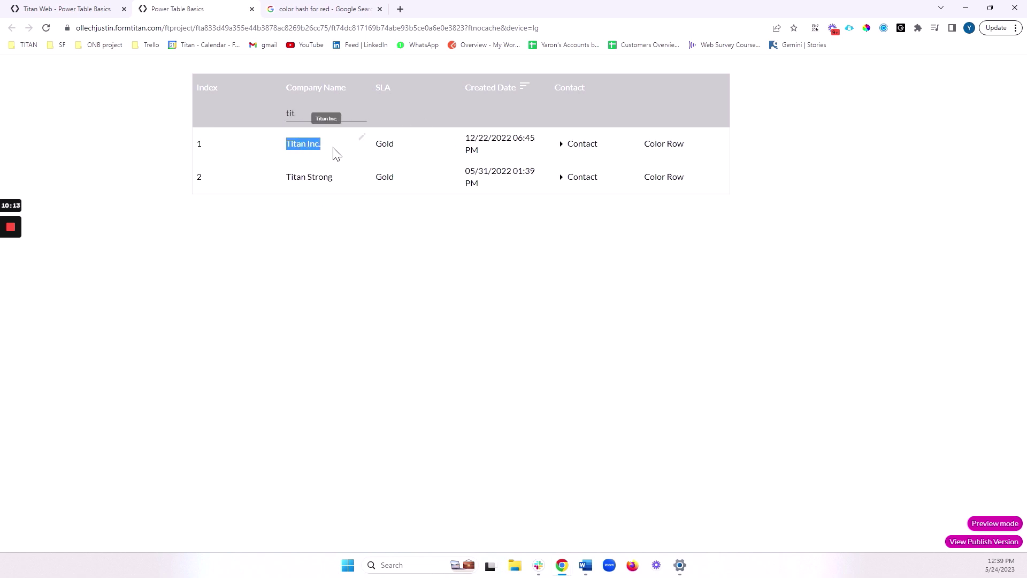
pyautogui.moveTo(287, 179); pyautogui.dragTo(306, 178)
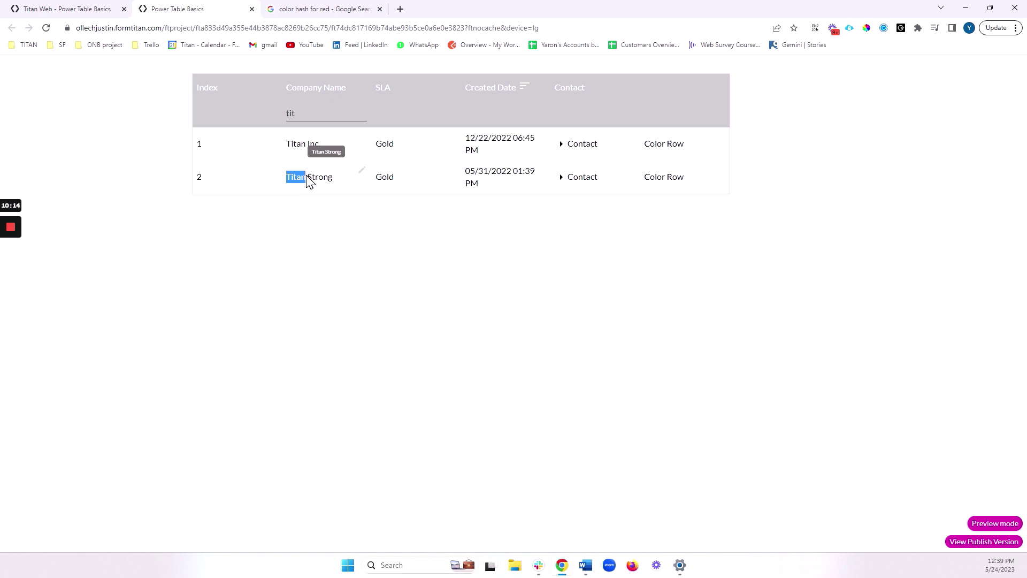
pyautogui.doubleClick(305, 116)
pyautogui.write('titan')
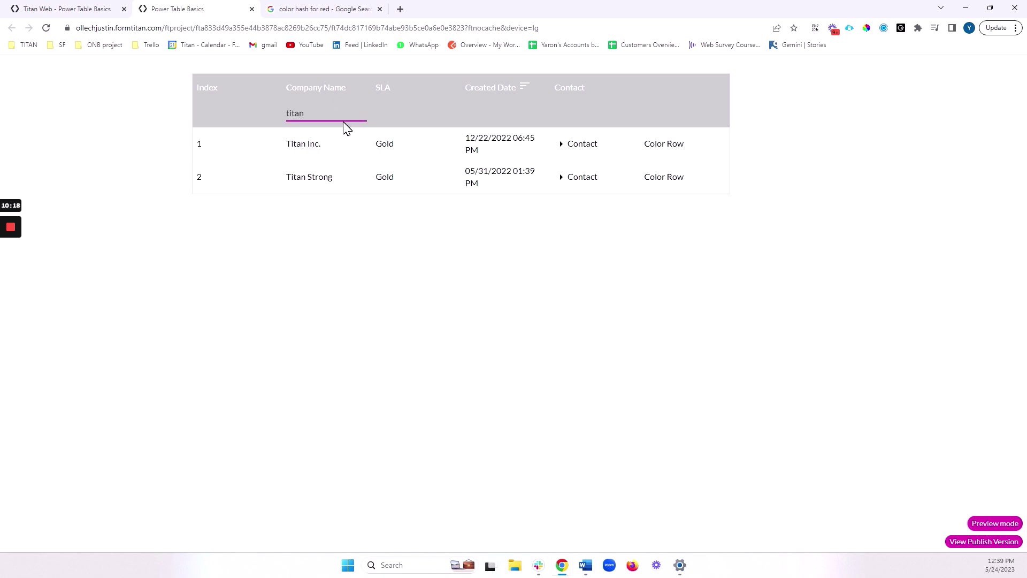
pyautogui.press('BackSpace')
pyautogui.press('BackSpace')
pyautogui.press('BackSpace')
pyautogui.press('BackSpace')
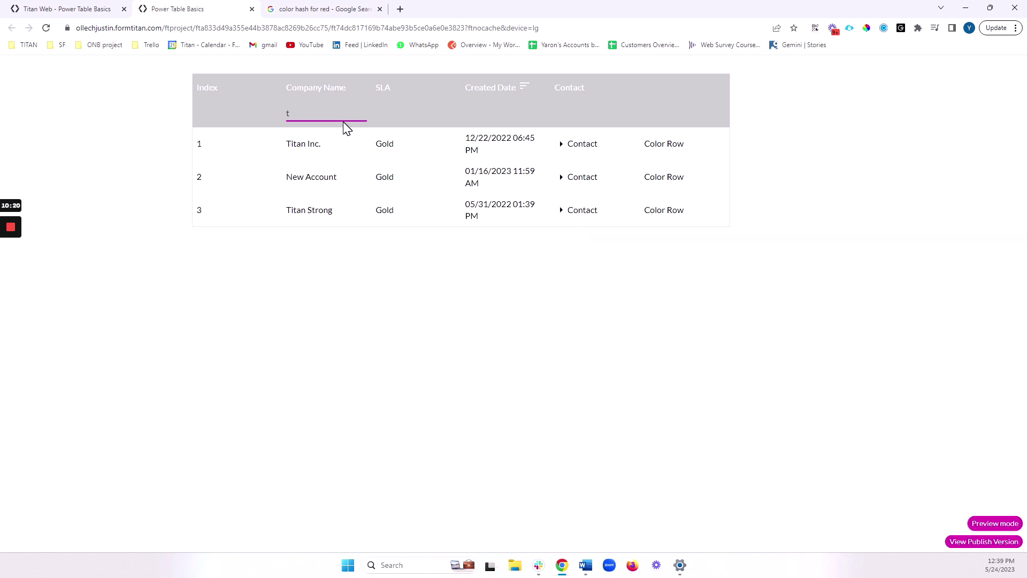
pyautogui.press('BackSpace')
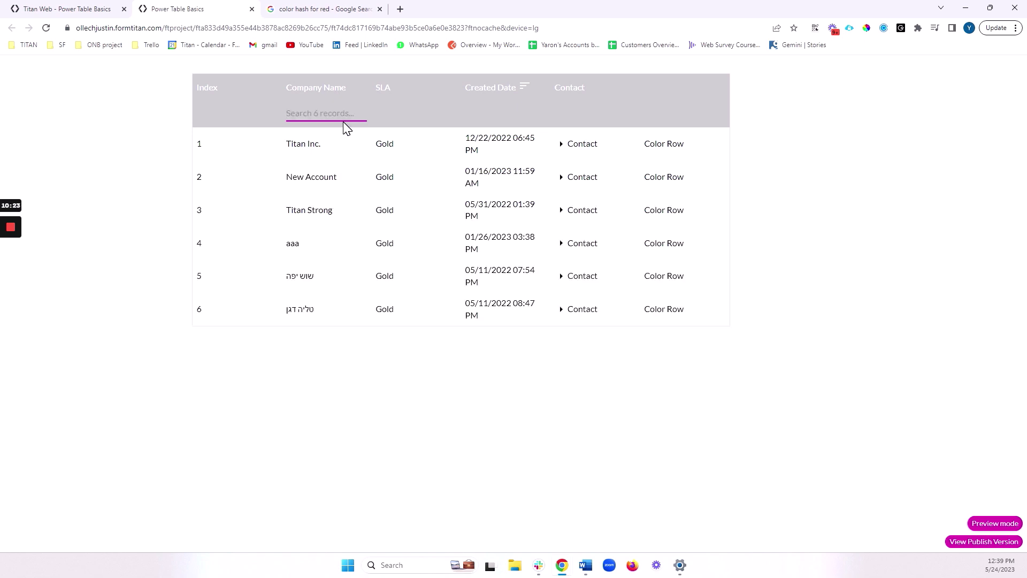
pyautogui.write('aa')
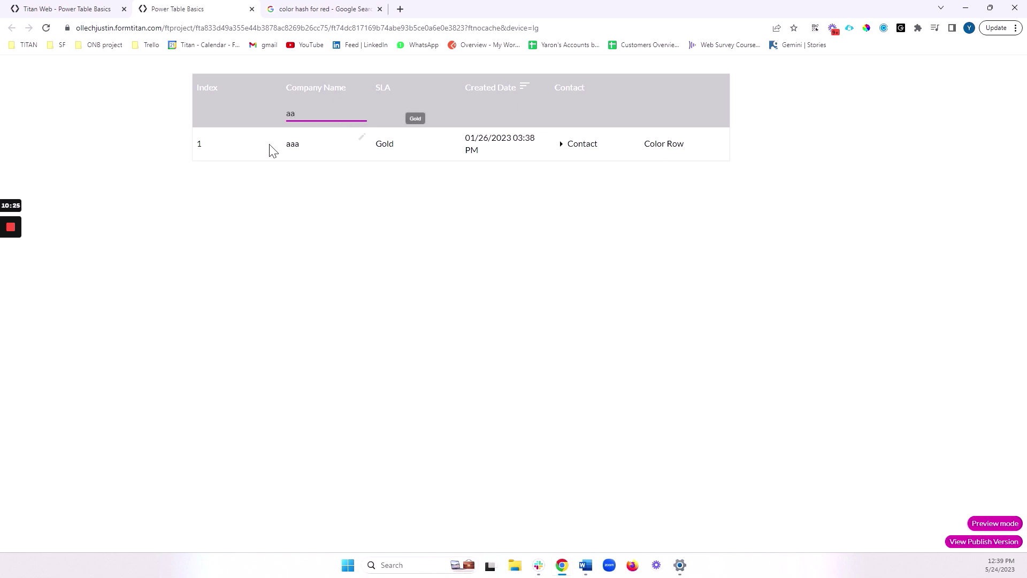
pyautogui.press('BackSpace')
pyautogui.press('BackSpace')
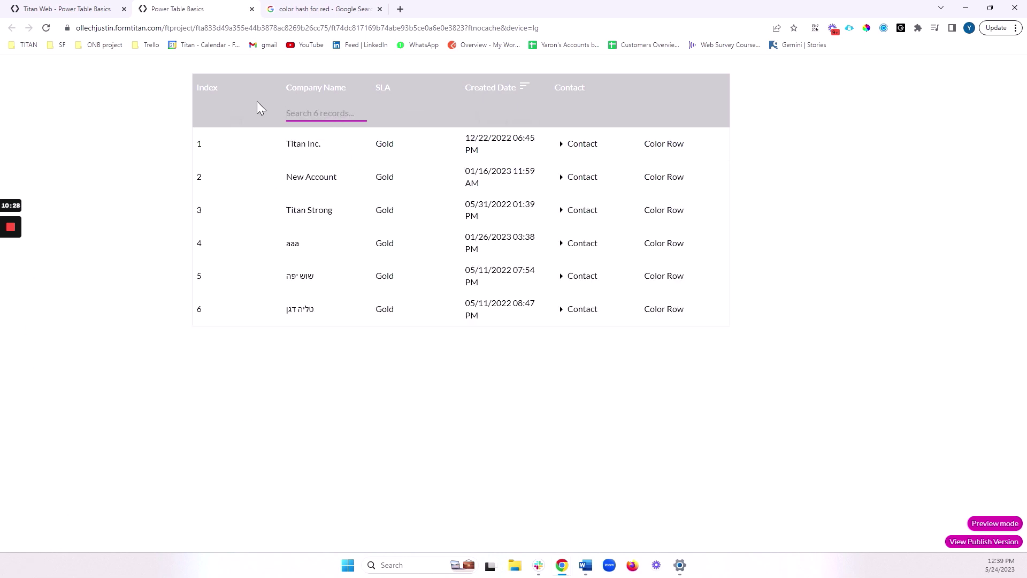
pyautogui.click(85, 8)
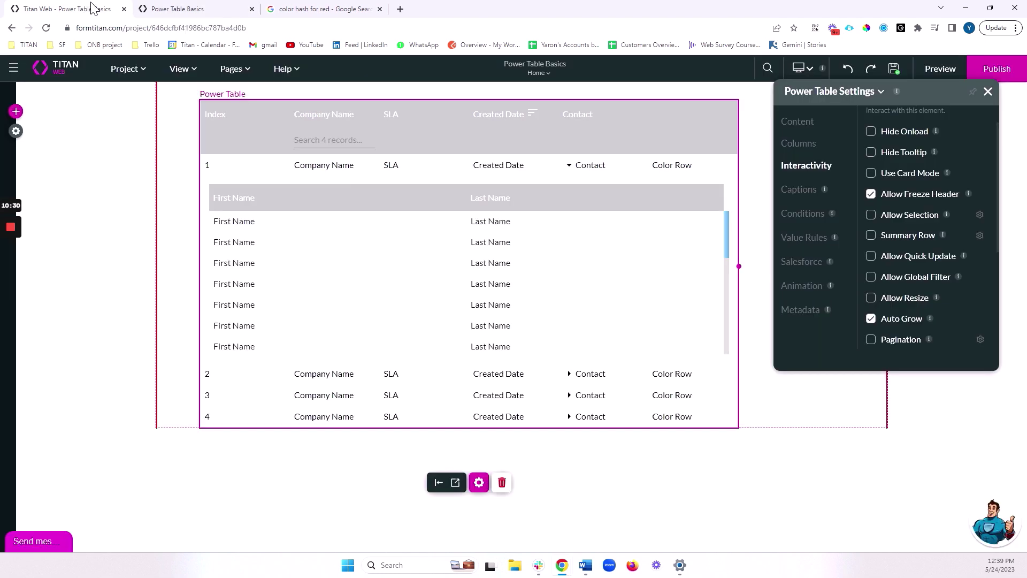
pyautogui.click(566, 167)
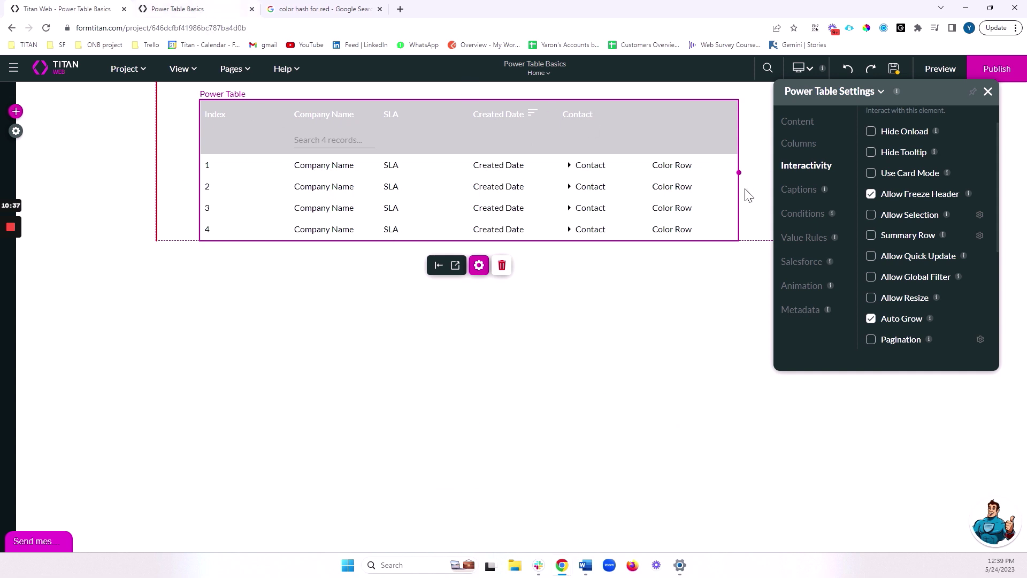
pyautogui.click(212, 9)
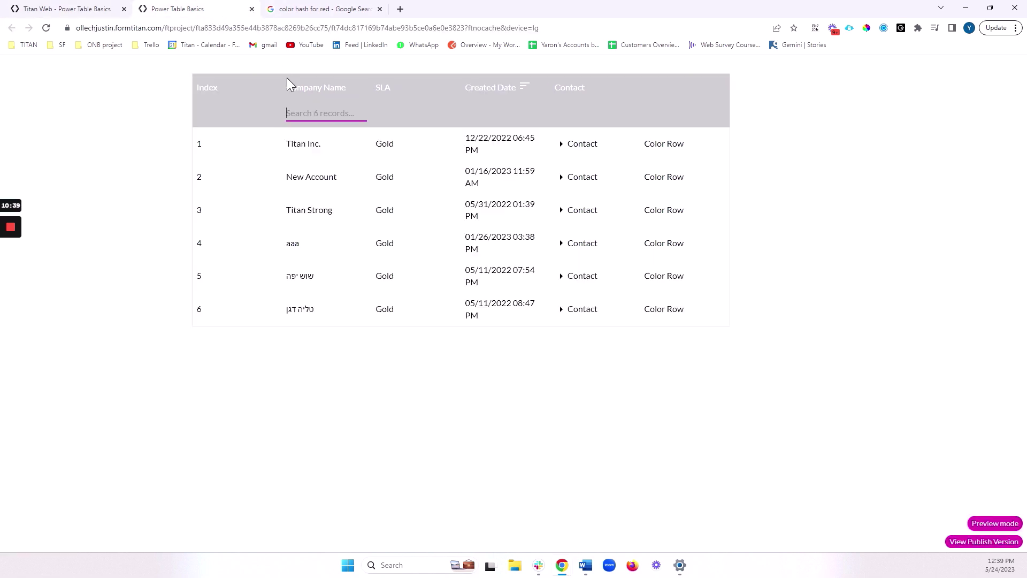